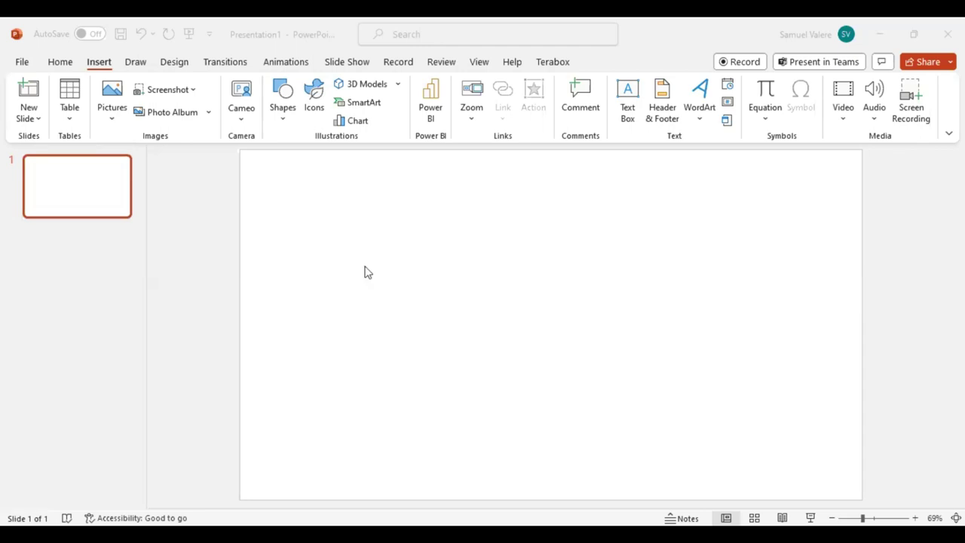
Insert the Bat picture, enlarge it to about 7.01 × 5.85 inches, and shift it left
click(262, 149)
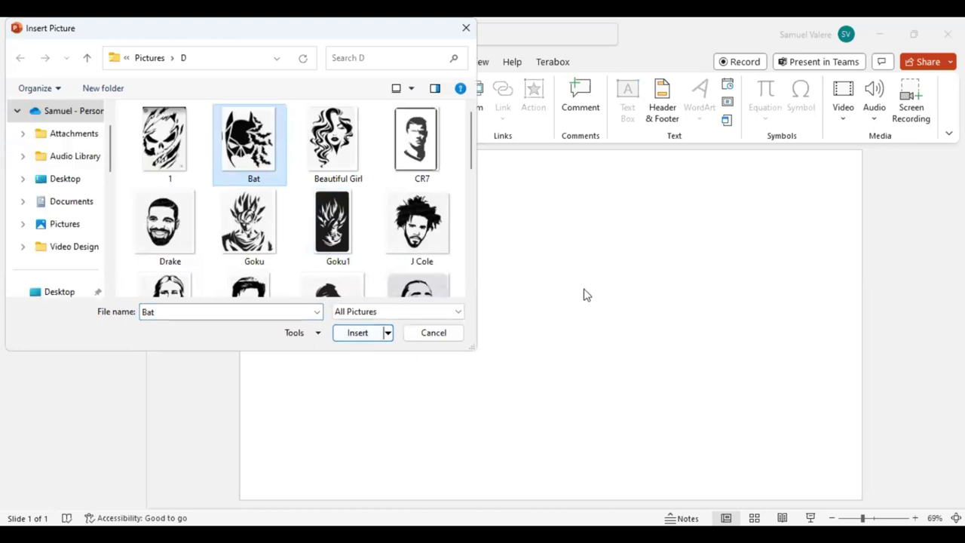
key(Return)
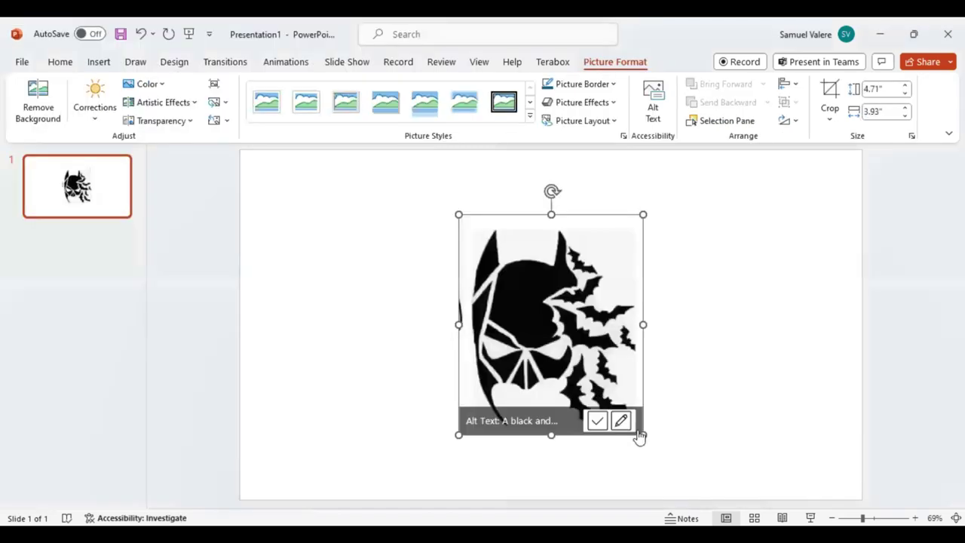
drag(642, 434, 721, 490)
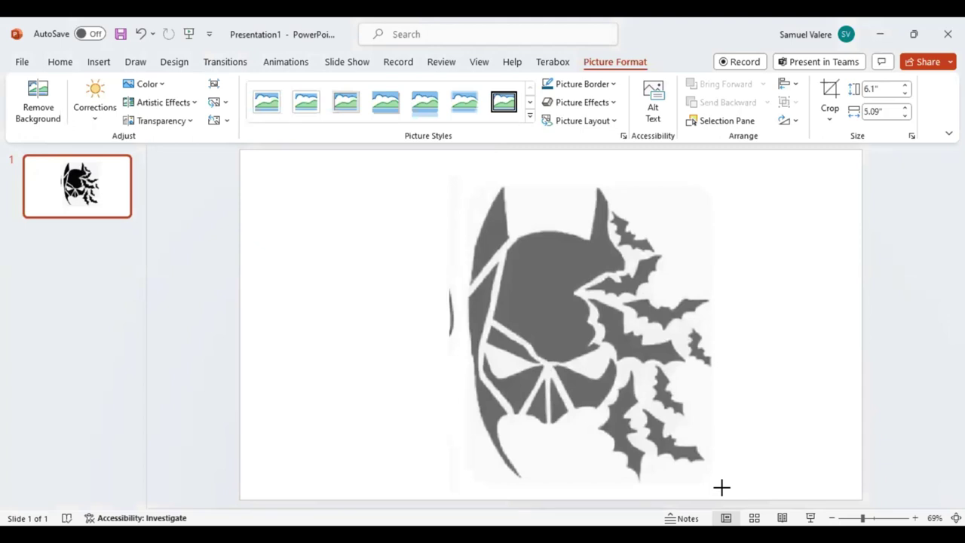
drag(599, 380, 566, 376)
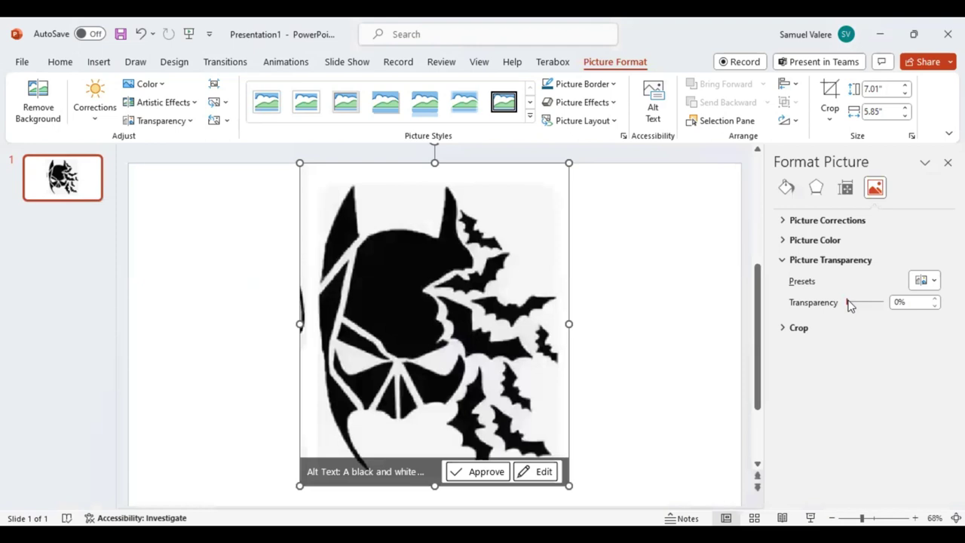
Fade the Bat picture to 81% transparency and choose the Freeform shape tool
click(876, 303)
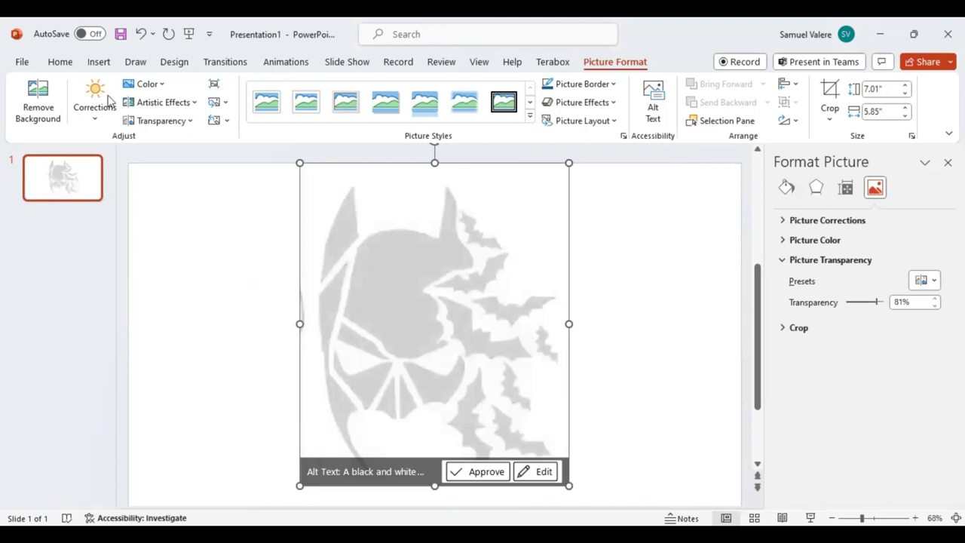
click(98, 62)
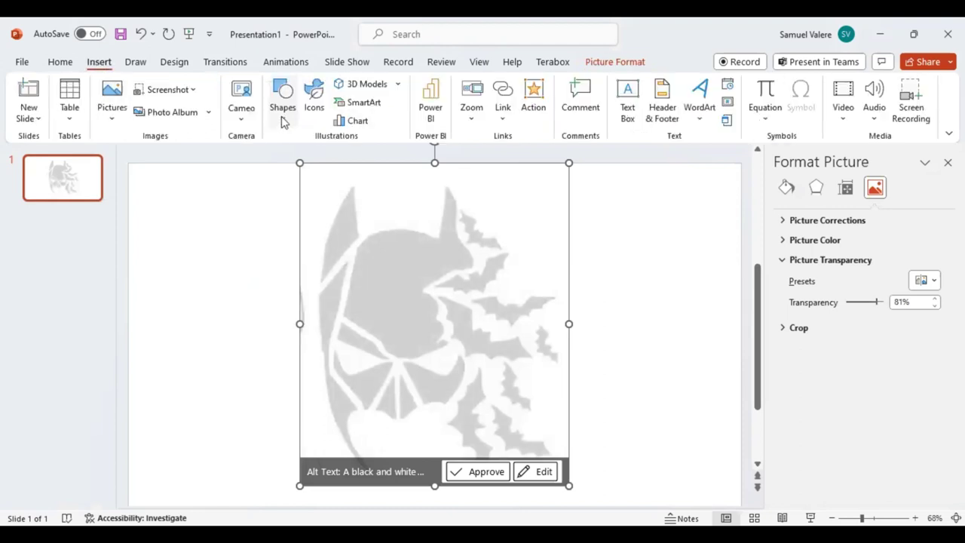
click(284, 122)
click(304, 172)
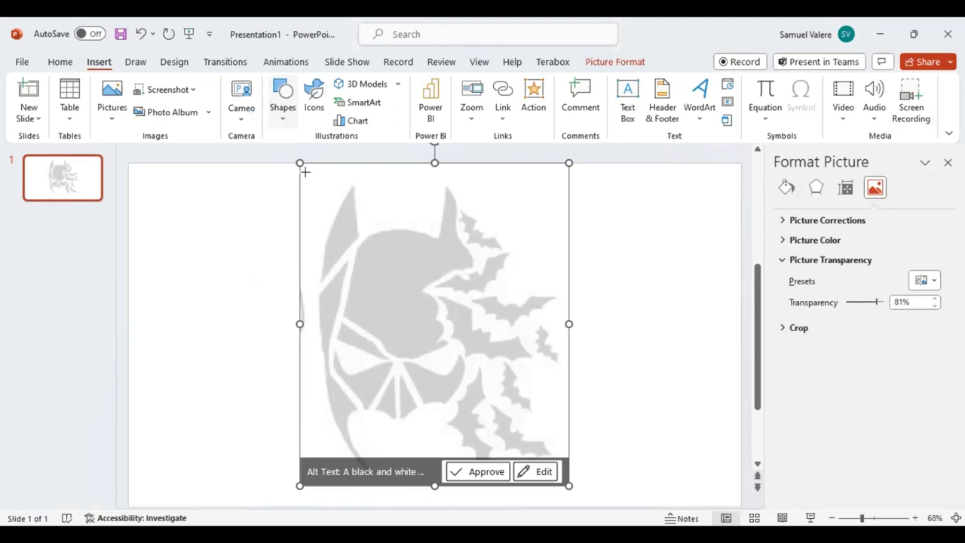
Trace the mask's left ear as a closed black freeform shape, then deselect it
click(318, 260)
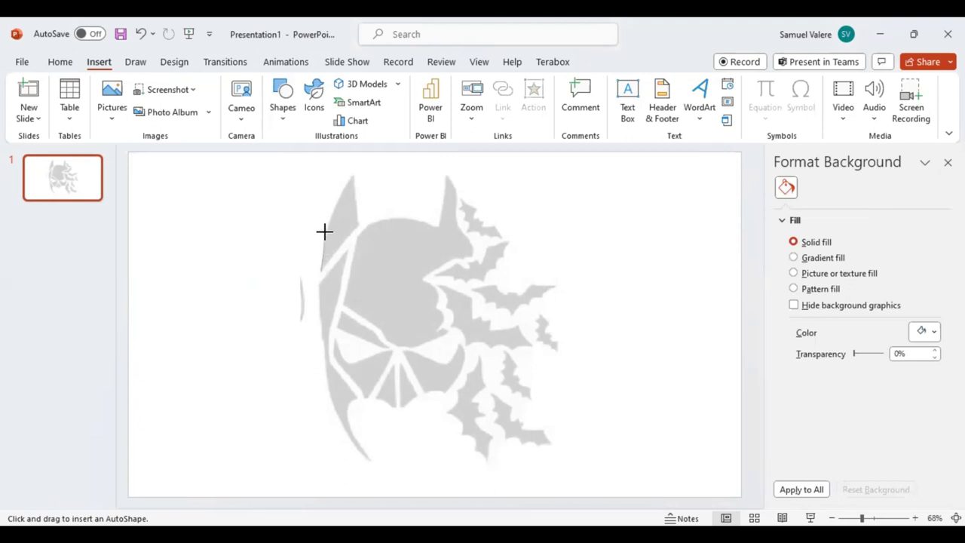
mouse_move(324, 231)
mouse_down()
mouse_move(351, 174)
mouse_move(351, 188)
mouse_up()
click(321, 269)
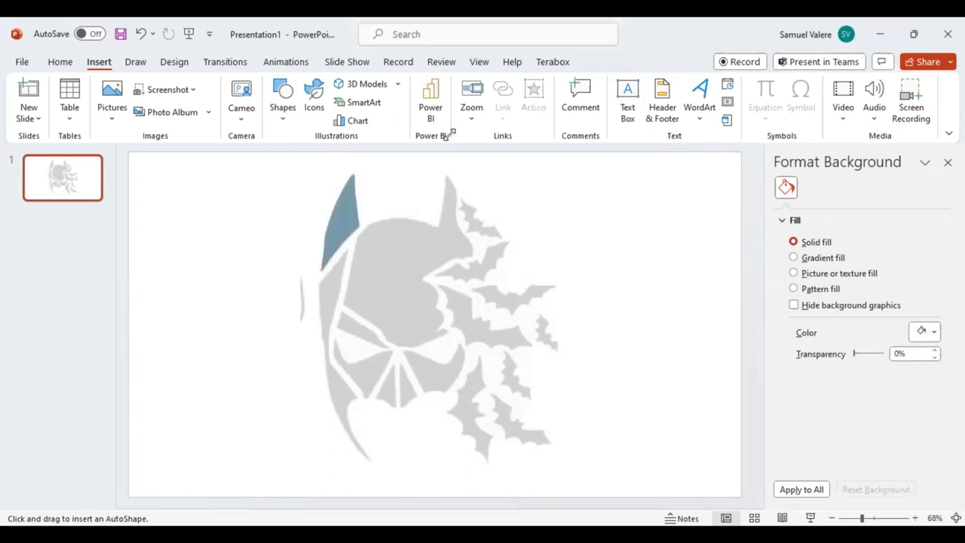
click(321, 269)
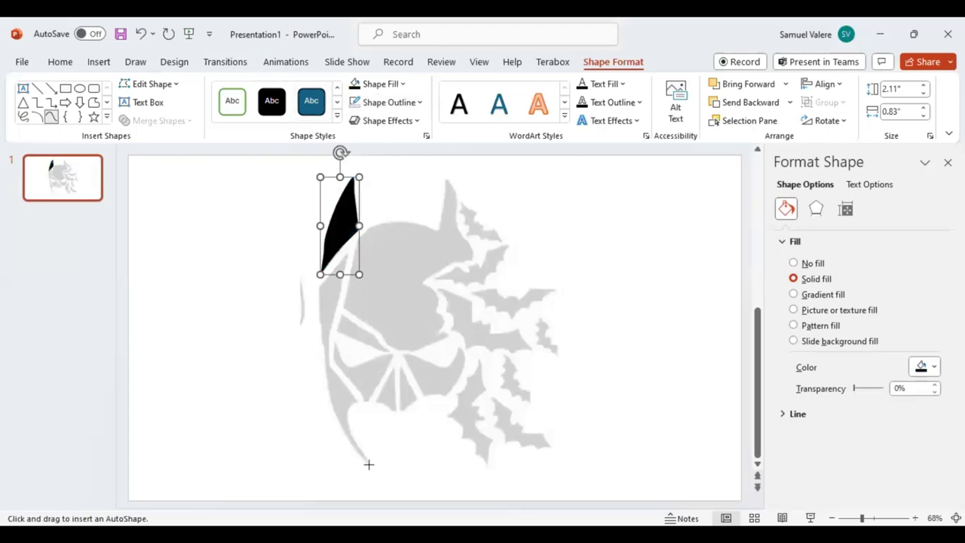
click(367, 464)
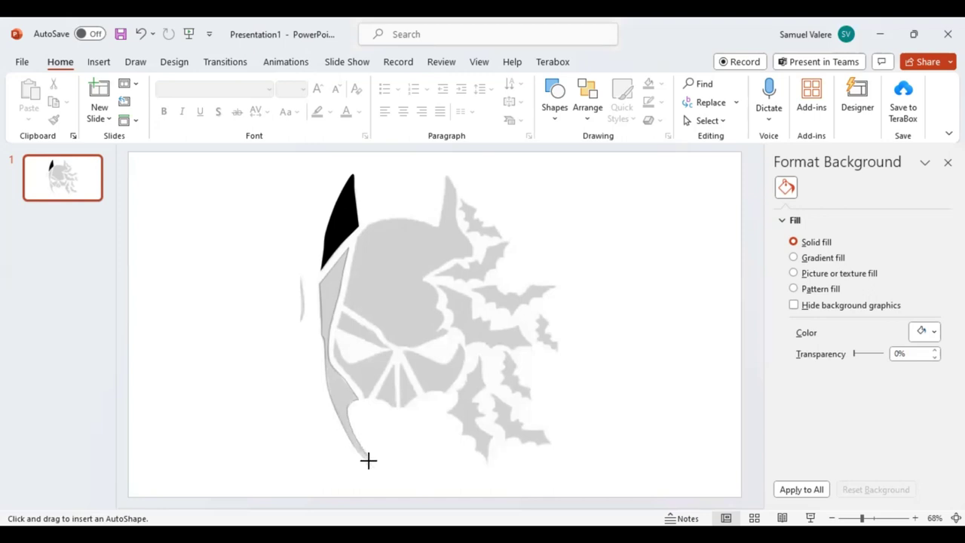
Close the freeform outline along the face's left cheek edge and fill it black
double_click(368, 459)
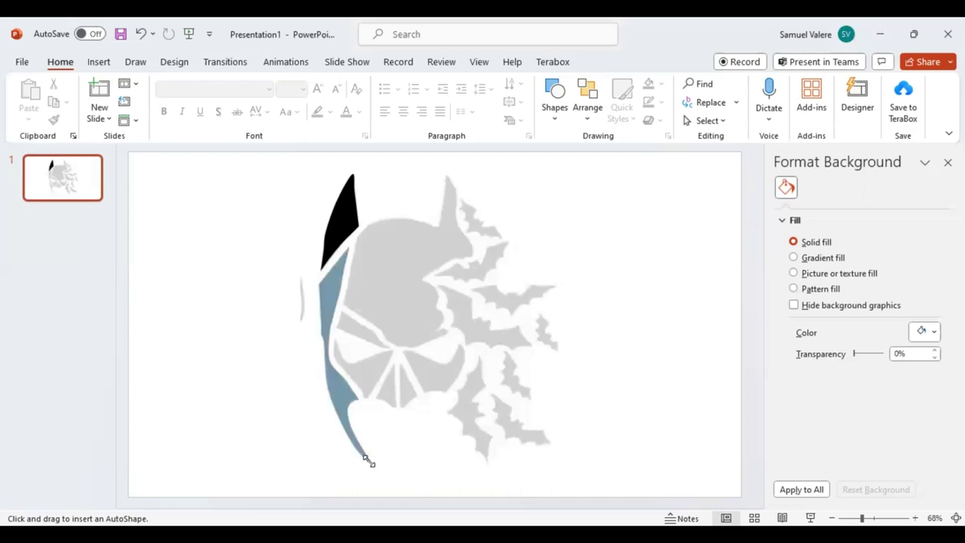
double_click(368, 460)
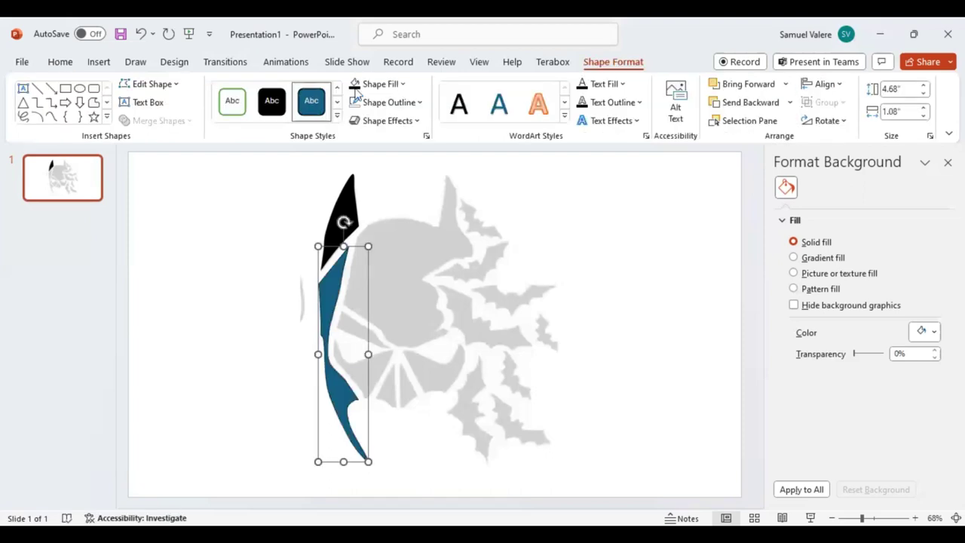
click(356, 85)
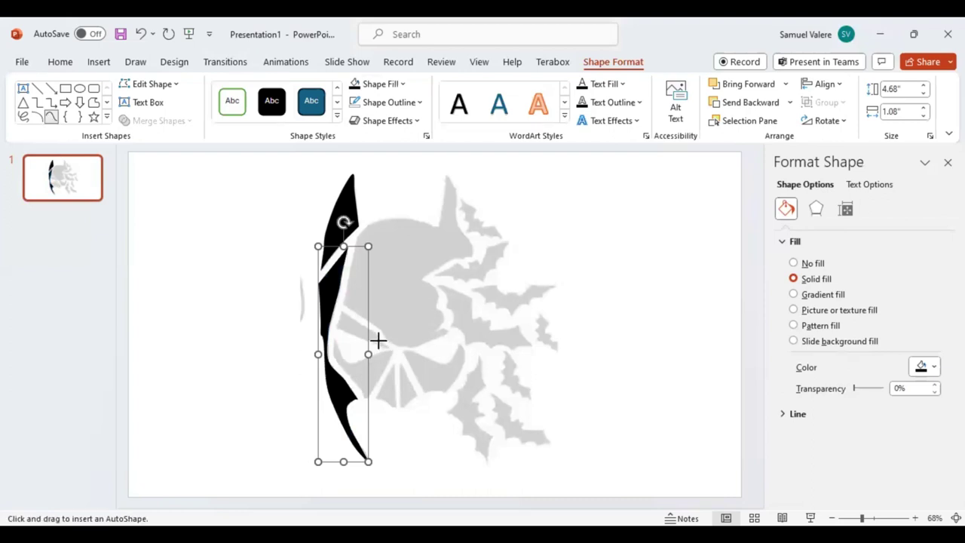
key(Escape)
Trace the slanted stripe above the left eye as a black freeform shape
click(381, 341)
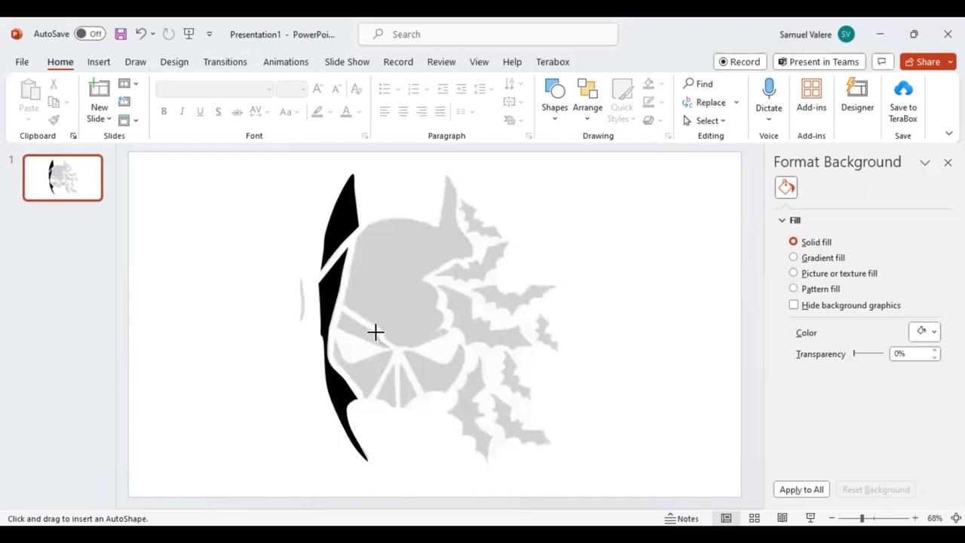
click(335, 325)
click(374, 342)
click(387, 346)
click(354, 85)
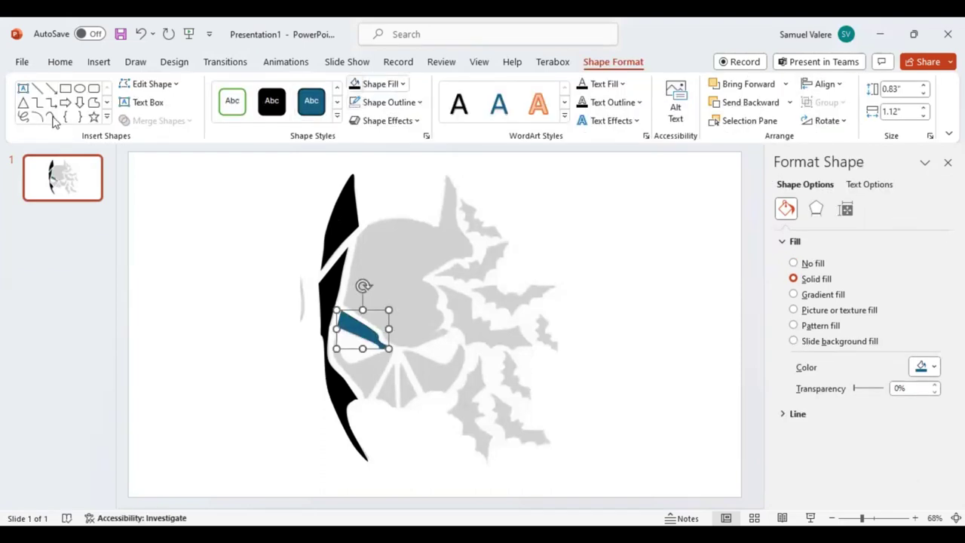
Trace the small triangle beneath the left eye and fill it black
click(50, 117)
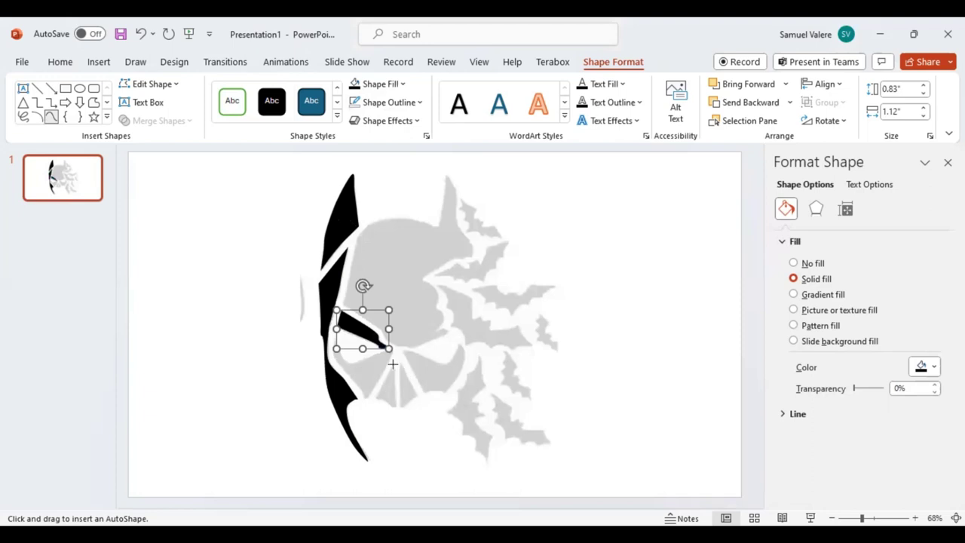
click(383, 376)
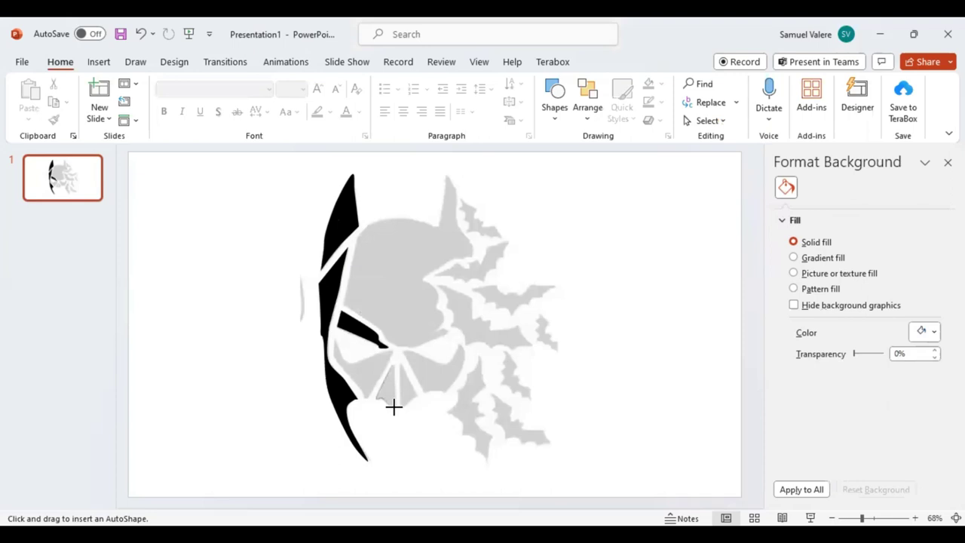
click(394, 407)
double_click(393, 365)
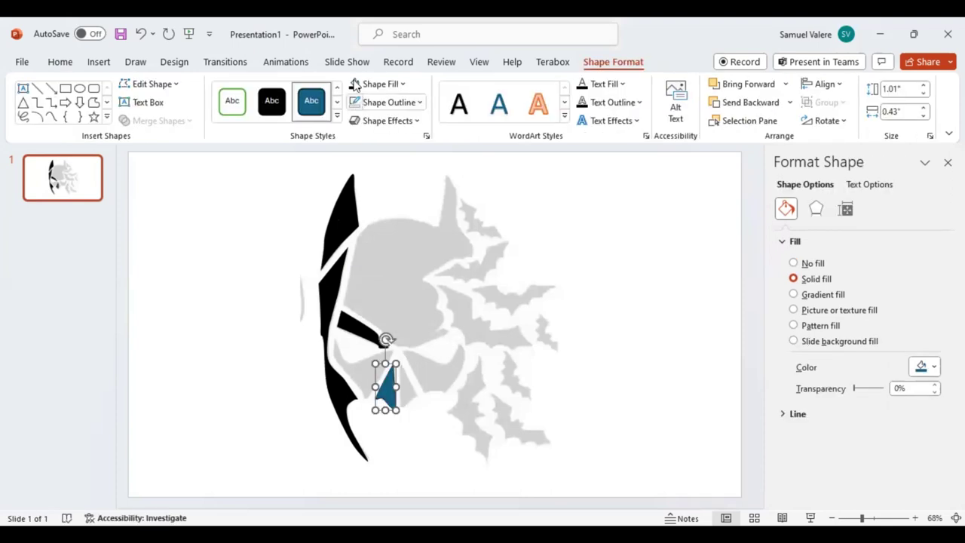
click(354, 85)
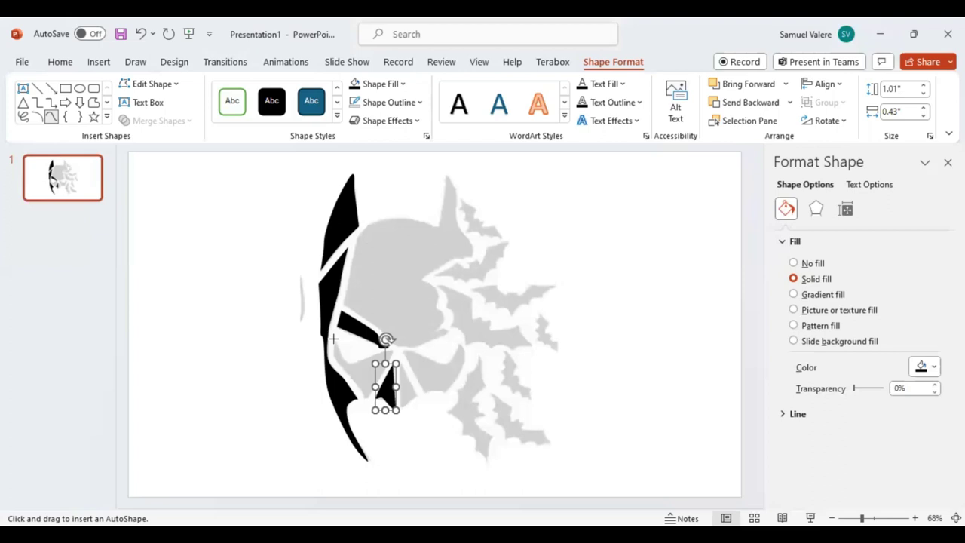
click(333, 349)
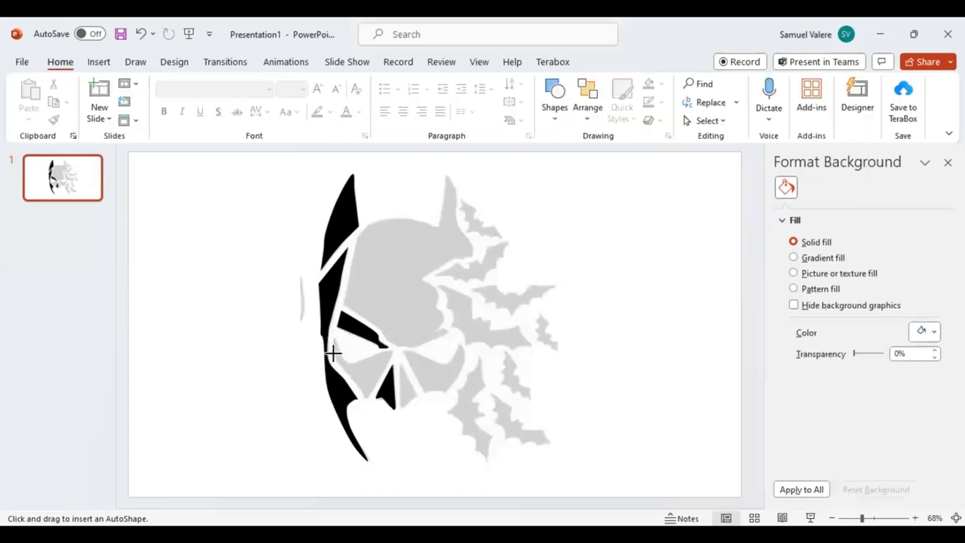
Outline the area around the left eye as a black freeform shape
drag(342, 367, 363, 398)
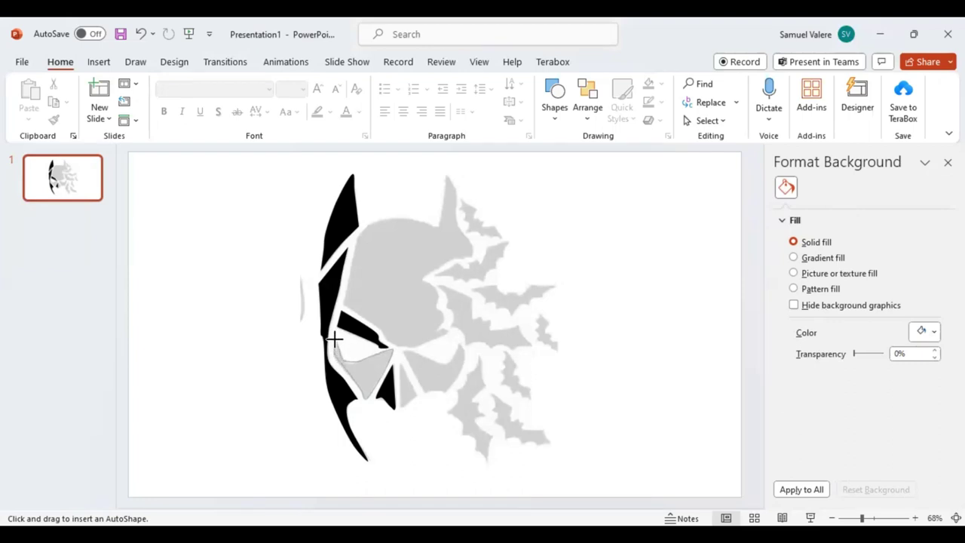
drag(334, 339, 393, 399)
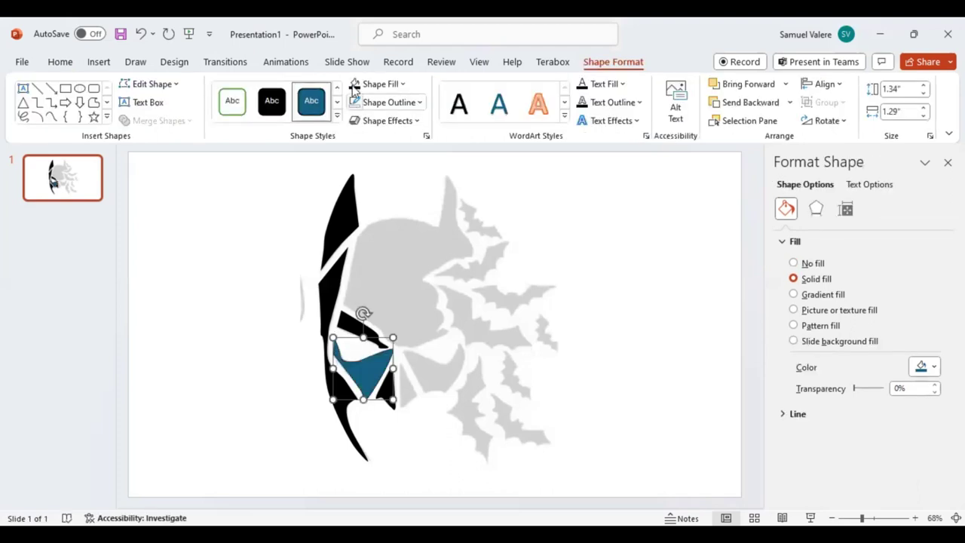
click(355, 84)
click(51, 116)
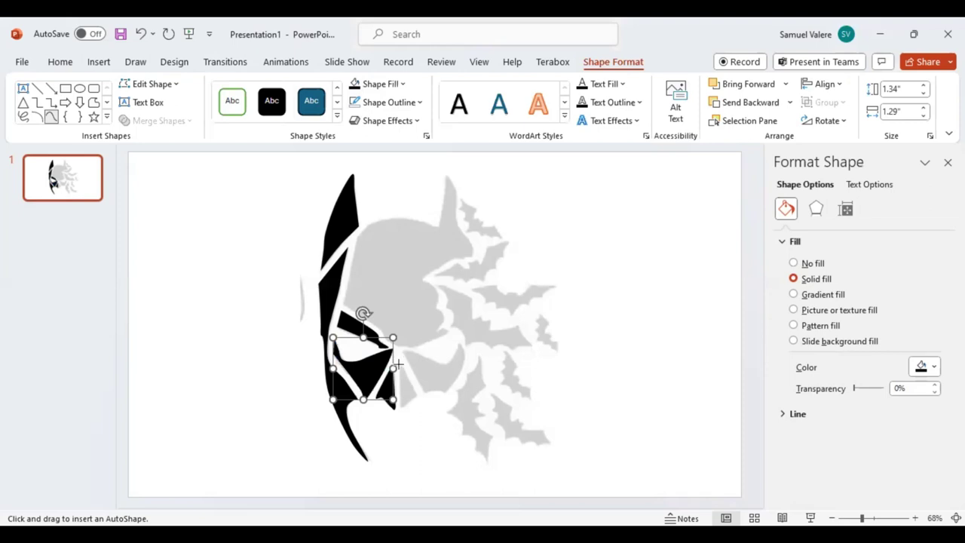
key(Escape)
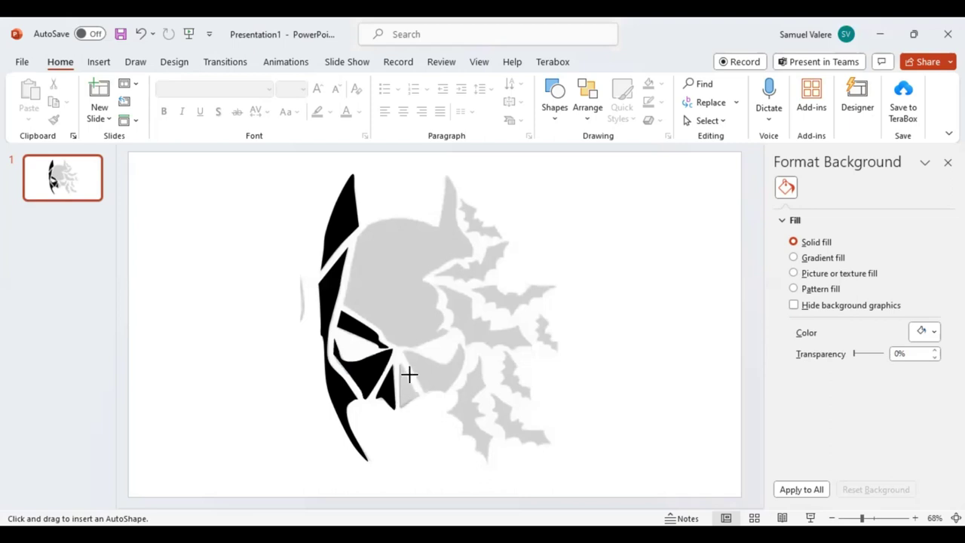
Trace the 0.95" × 0.42" sliver beside the eye's inner corner and fill it black
click(400, 366)
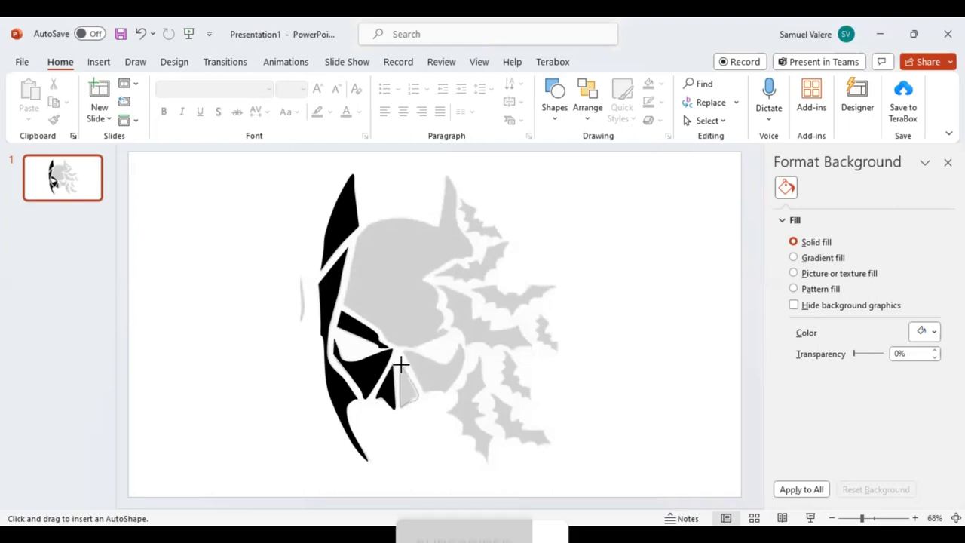
click(400, 366)
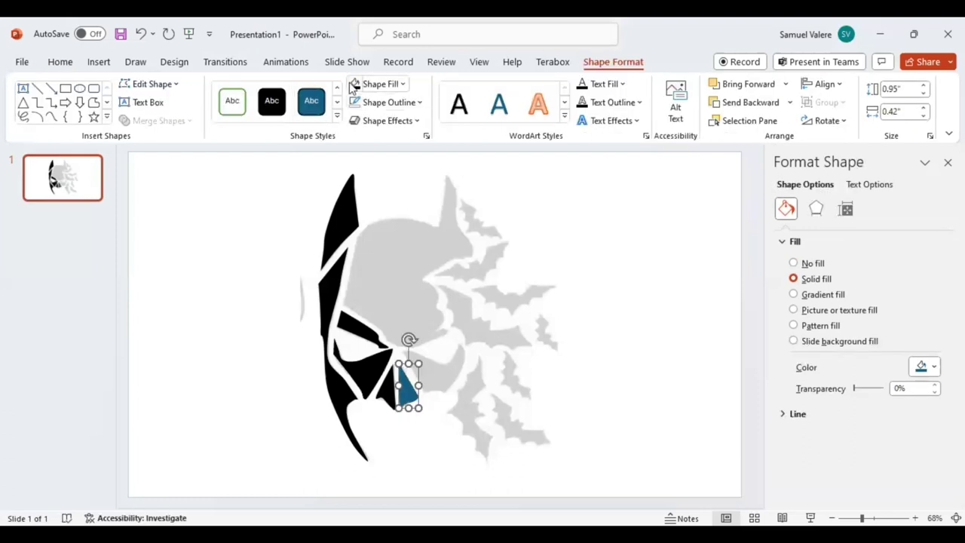
click(352, 85)
click(50, 116)
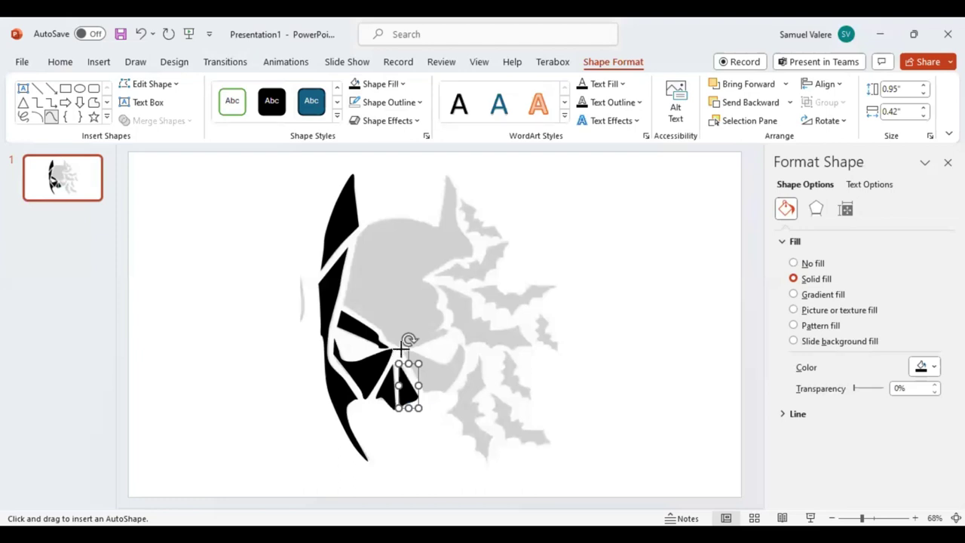
Trace the 1.15" × 1.36" right eye surround and repeat the black fill with F4
click(423, 393)
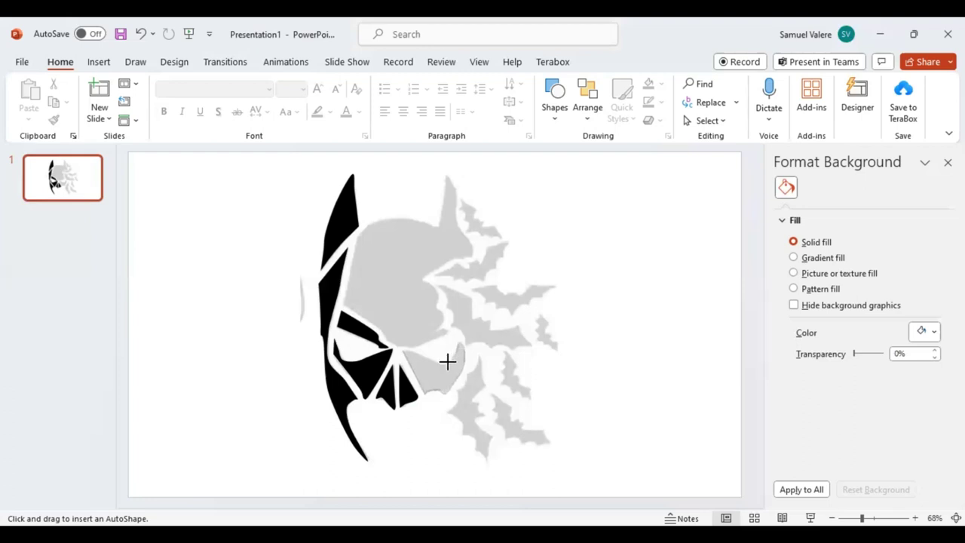
click(401, 348)
key(F4)
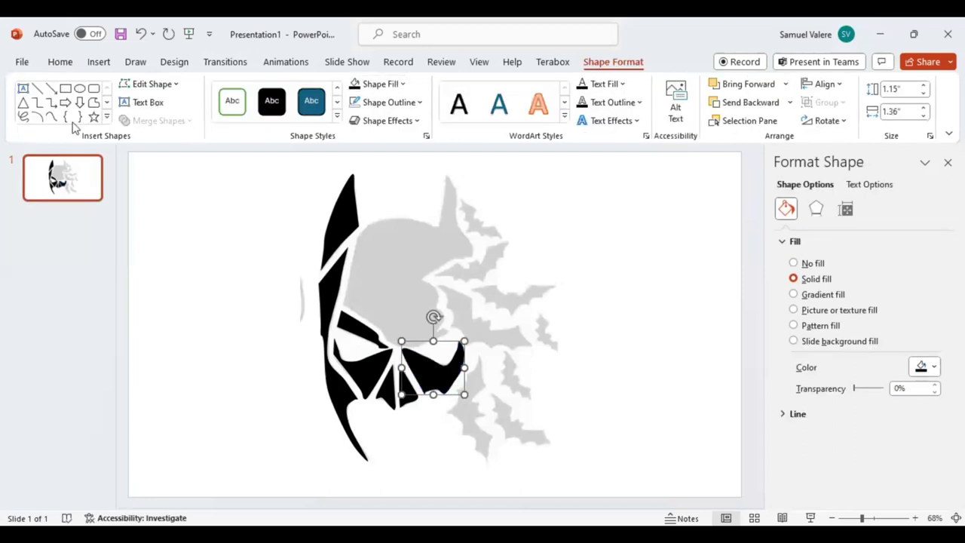
click(51, 116)
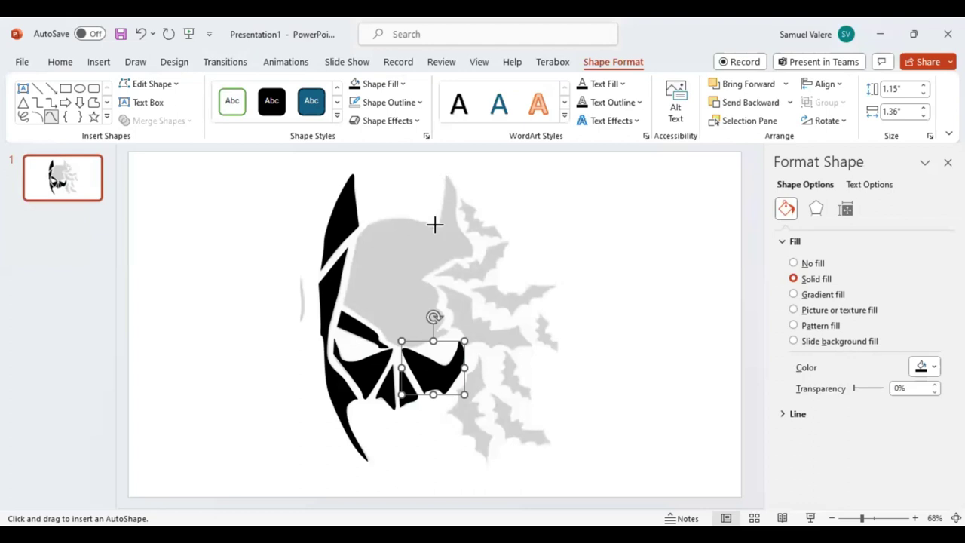
Trace the grey crown and right ear as a 3.86" × 2.84" solid black freeform
key(Escape)
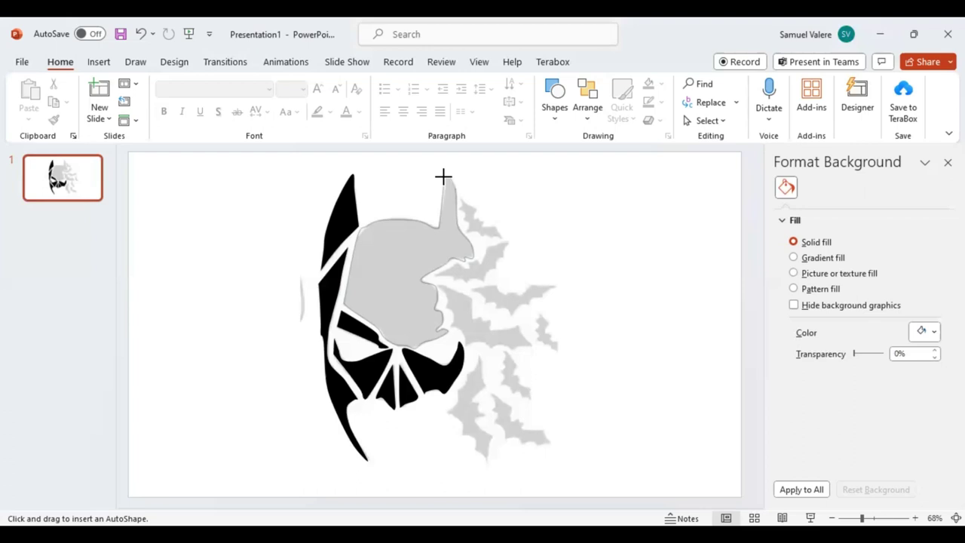
click(443, 176)
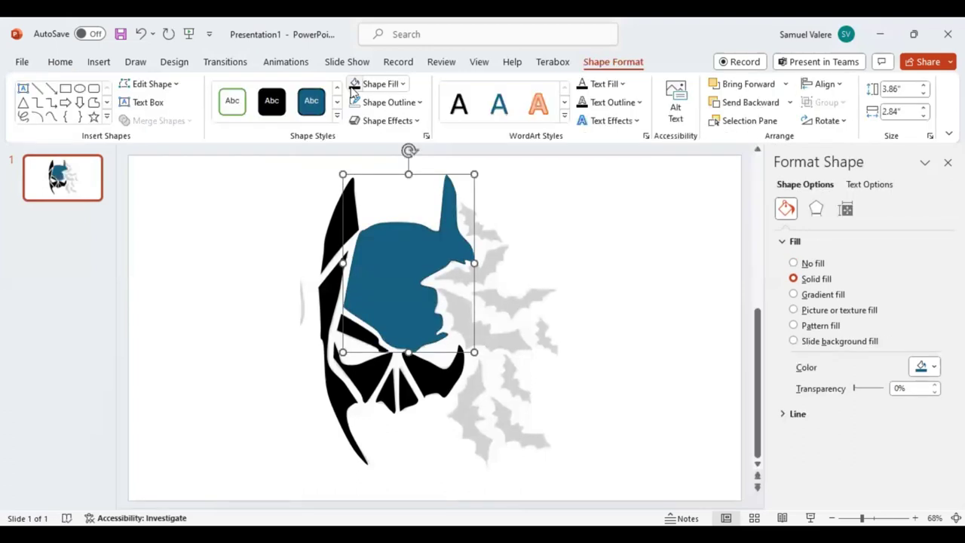
click(354, 86)
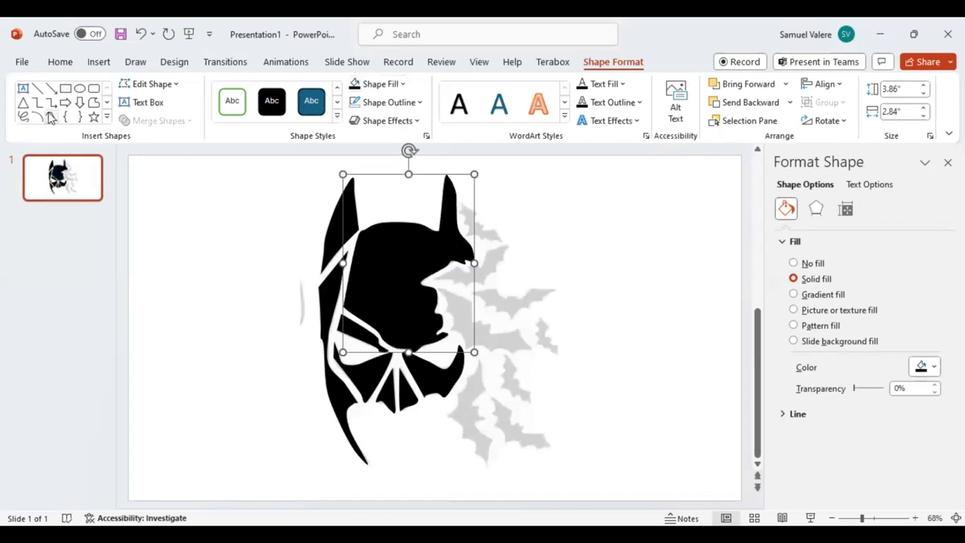
click(50, 118)
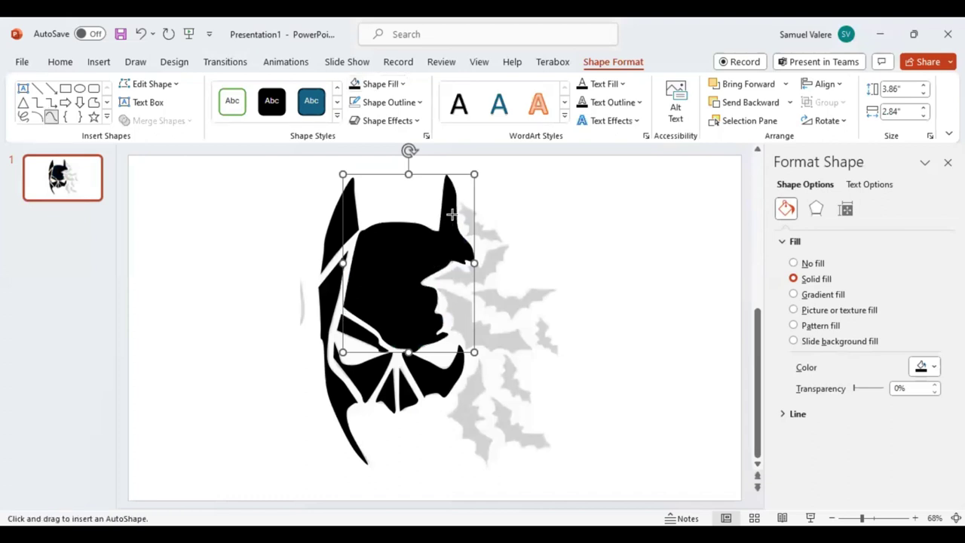
Zoom to 196% and scribble the 0.88" × 0.92" bat by the right ear, black with no outline
click(881, 518)
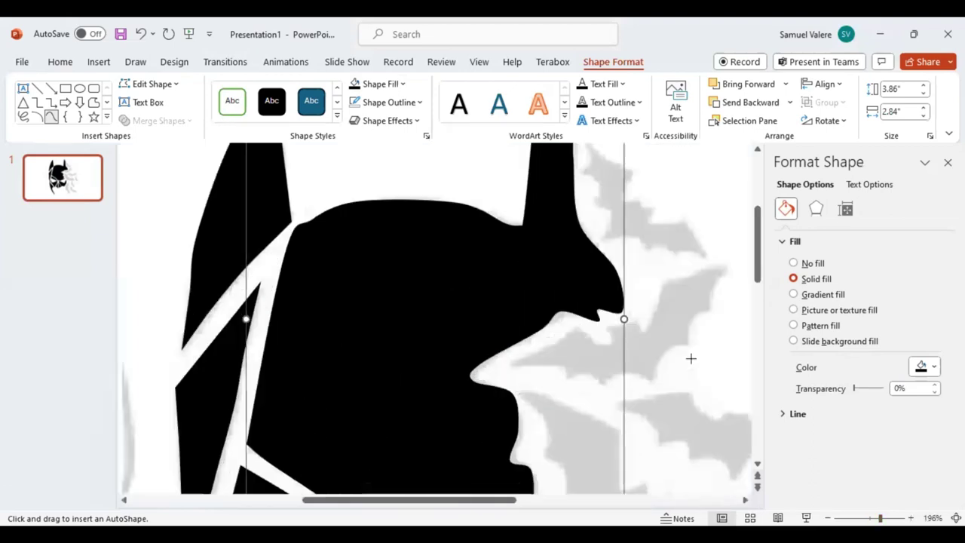
scroll(595, 209, up, 1)
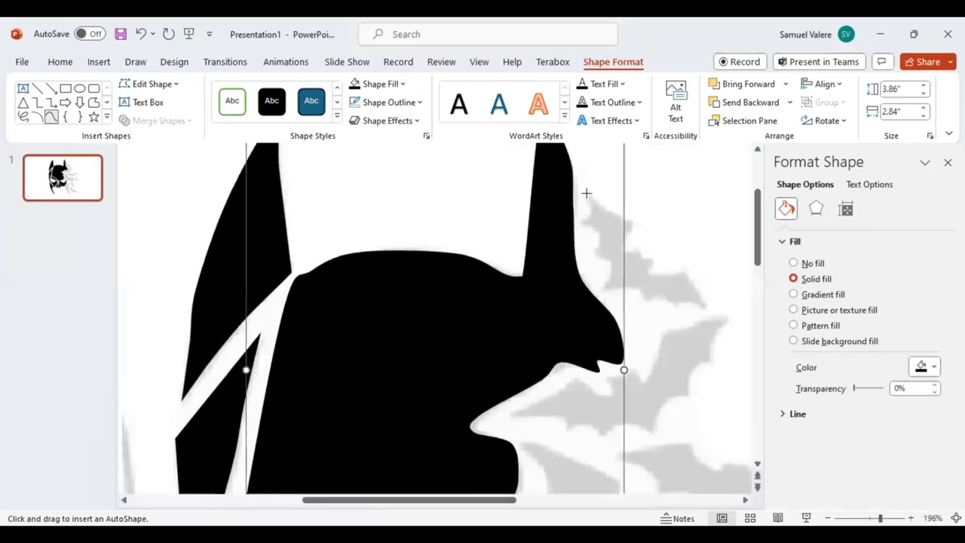
click(593, 205)
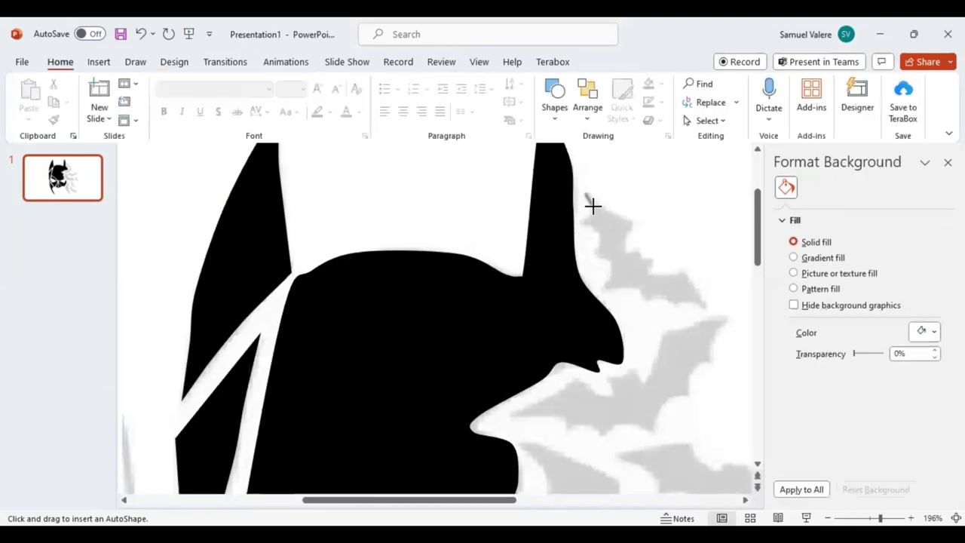
mouse_move(593, 205)
mouse_down()
mouse_move(579, 218)
mouse_move(609, 259)
mouse_move(600, 289)
mouse_move(624, 283)
mouse_move(642, 293)
mouse_move(642, 304)
mouse_move(655, 295)
mouse_move(678, 301)
mouse_up()
drag(679, 302, 688, 303)
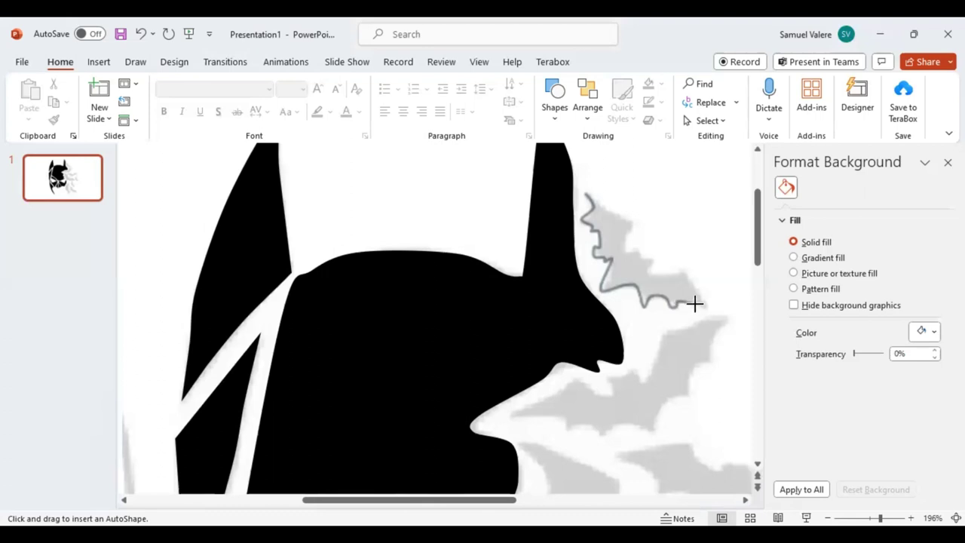
mouse_move(695, 304)
mouse_down()
mouse_move(685, 268)
mouse_move(645, 273)
mouse_move(653, 259)
mouse_move(624, 252)
mouse_move(630, 218)
mouse_move(596, 204)
mouse_move(595, 194)
mouse_up()
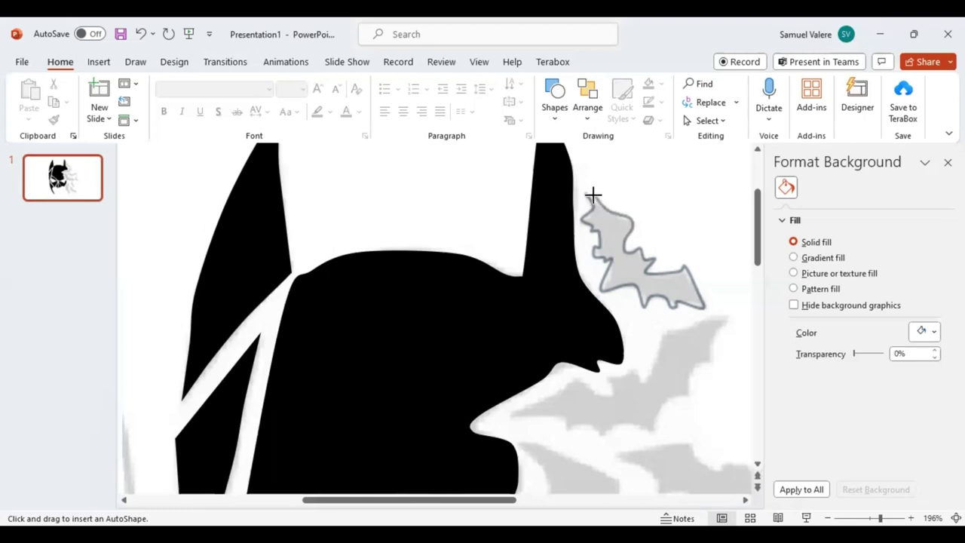
drag(593, 196, 587, 193)
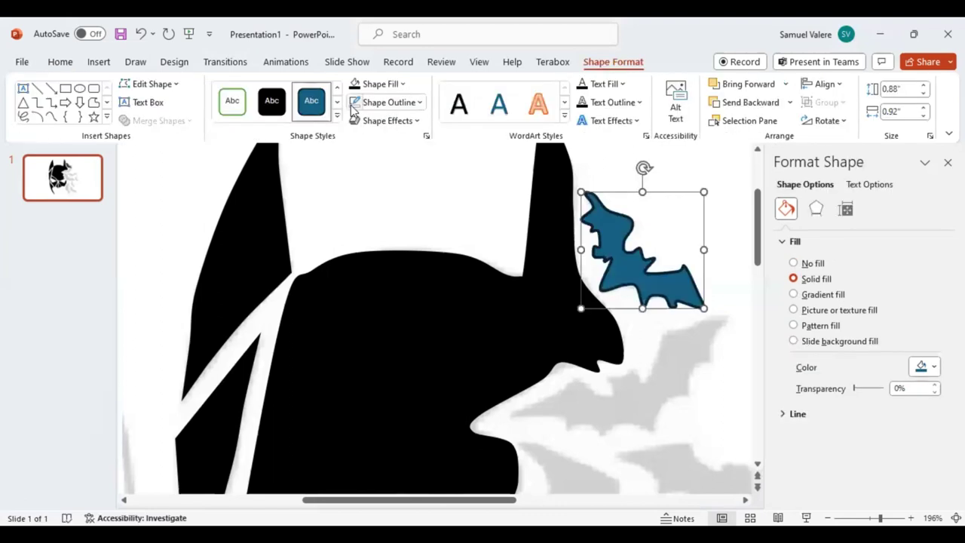
click(354, 106)
click(354, 84)
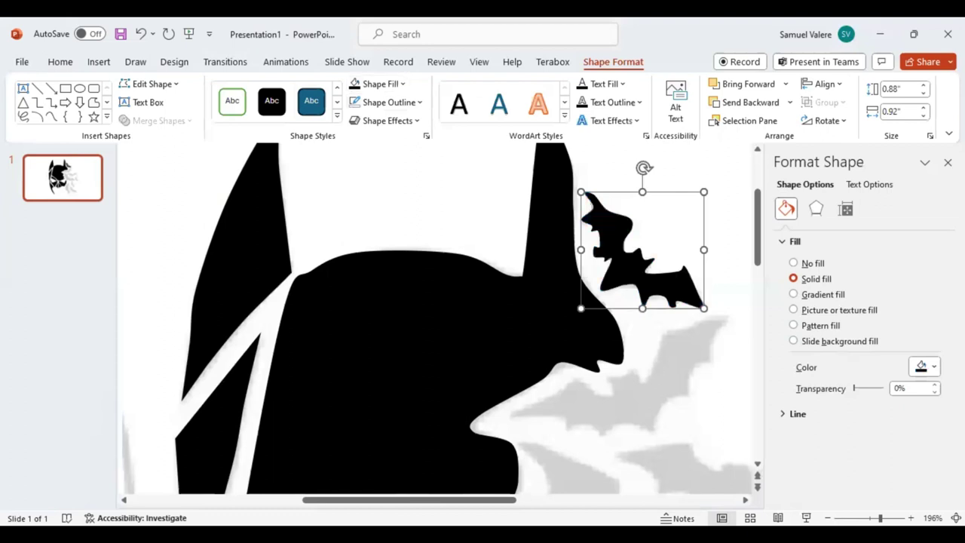
Start the second bat's point-by-point outline along its left wing and scalloped edge
scroll(710, 345, down, 1)
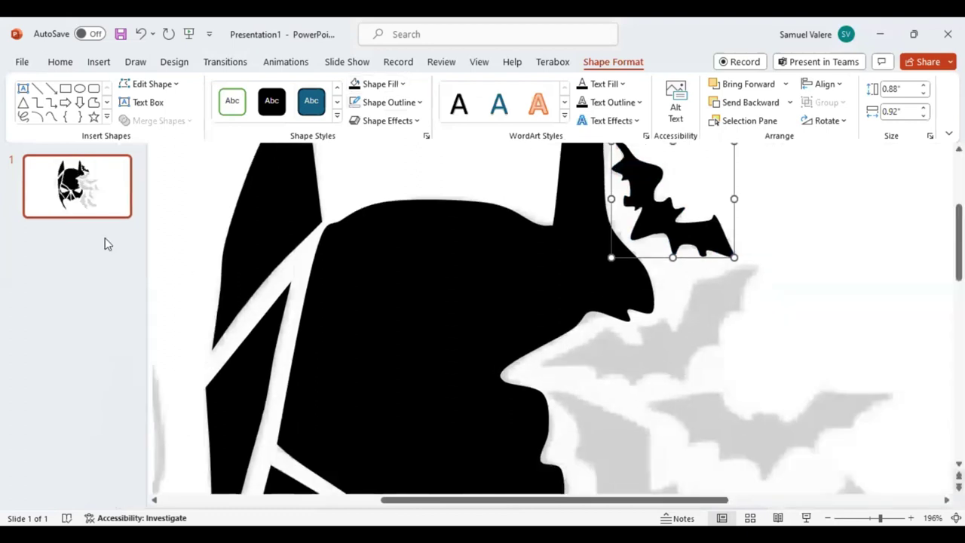
click(51, 117)
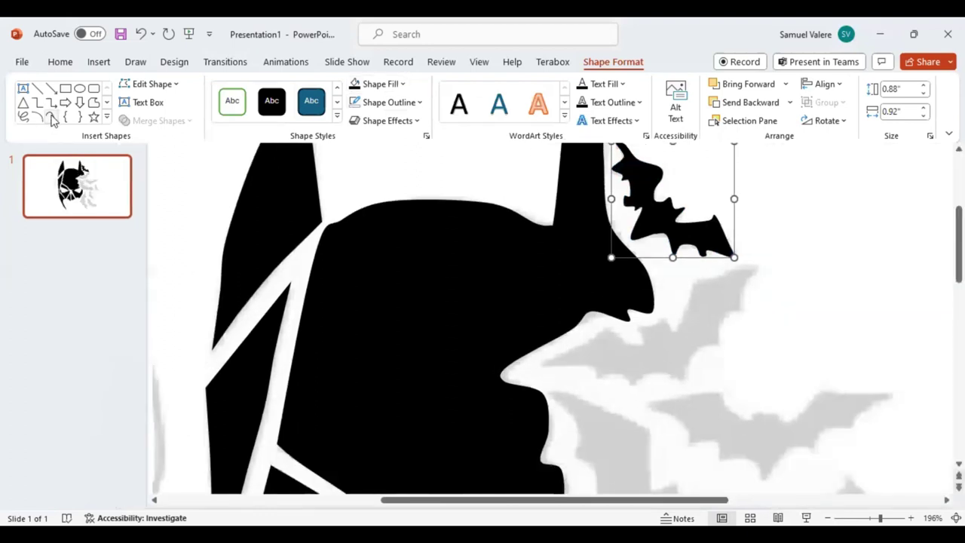
click(541, 361)
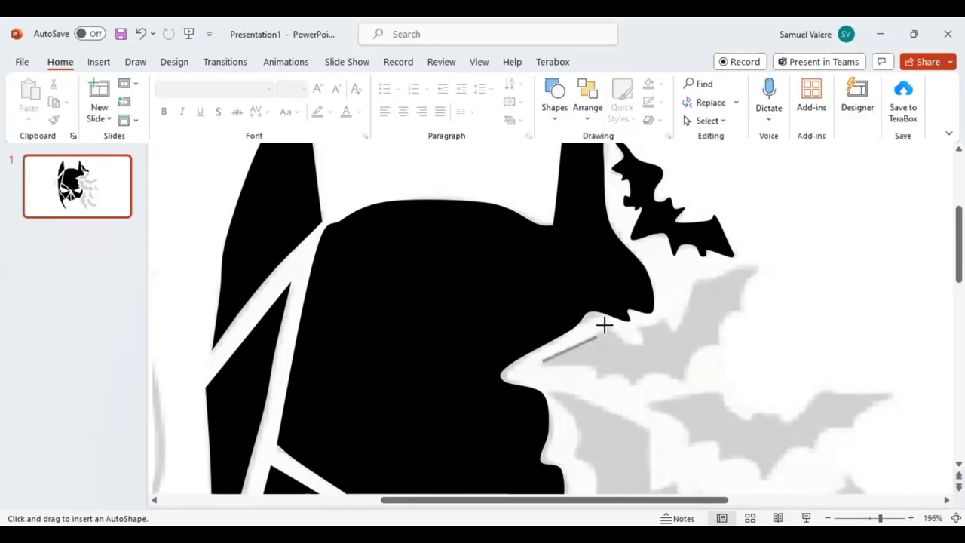
click(606, 326)
click(643, 343)
click(658, 320)
click(667, 331)
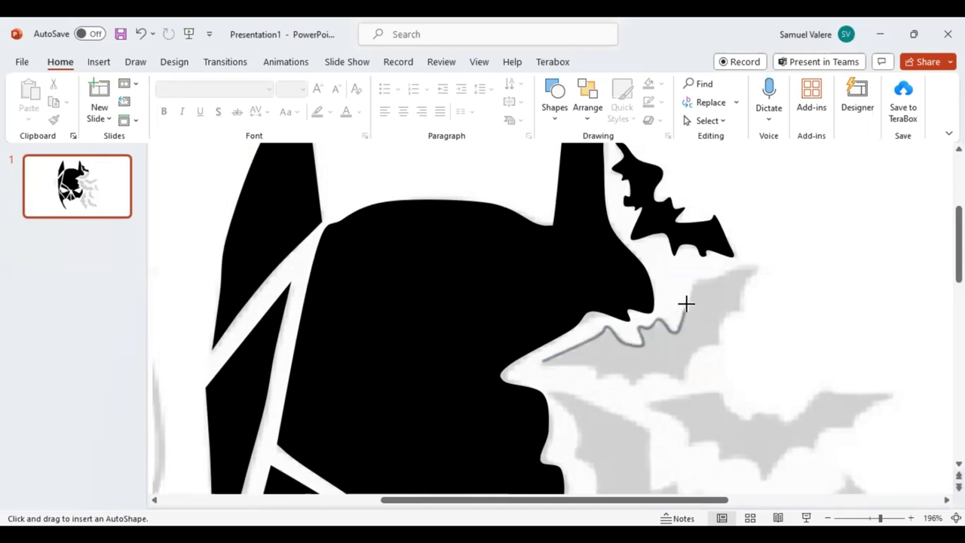
Complete the 1.65" × 0.92" bat's right wing and lower edge, close it, and fill it black
click(692, 278)
click(761, 267)
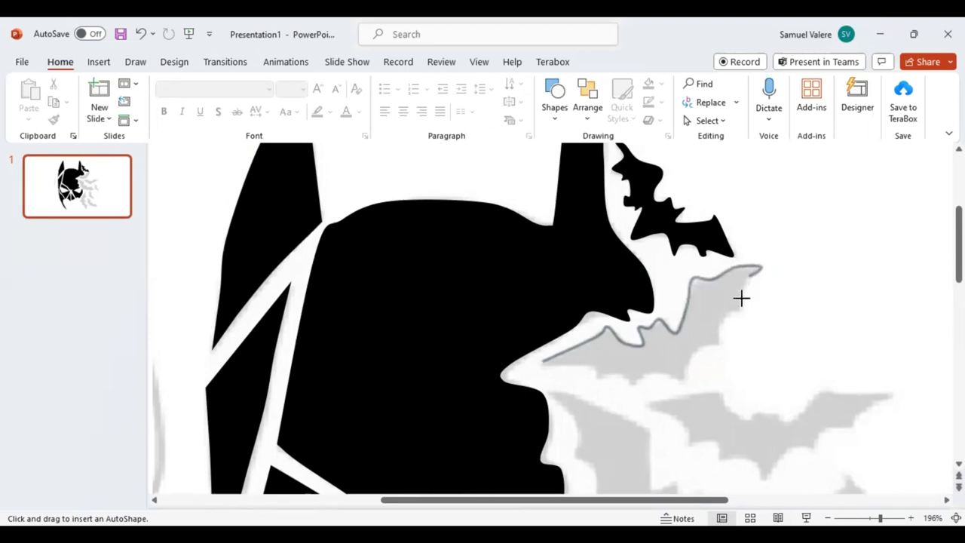
click(741, 310)
click(683, 383)
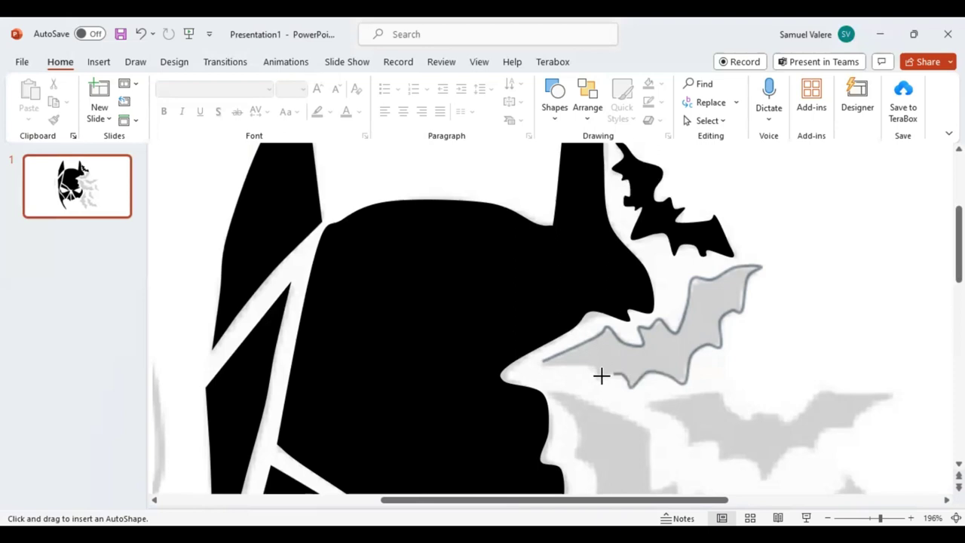
click(592, 369)
click(541, 364)
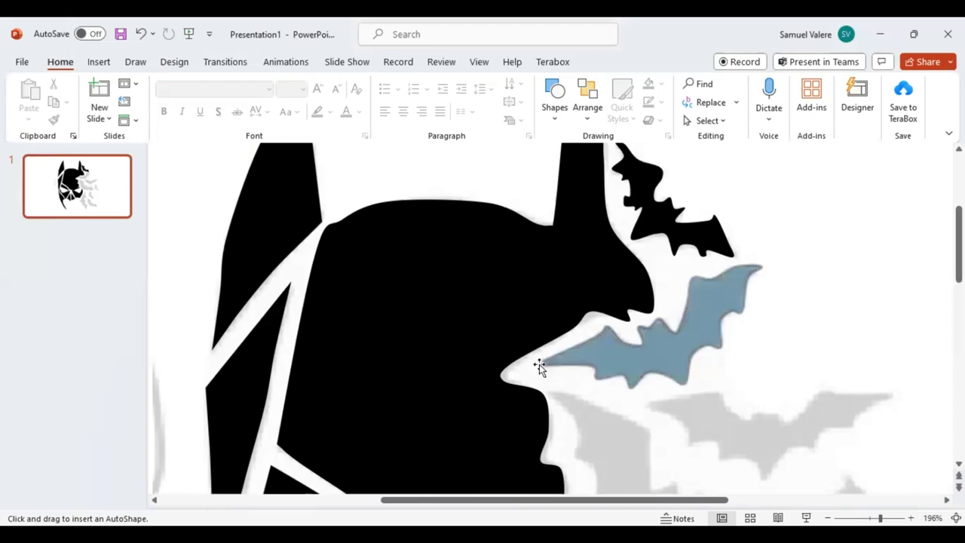
click(356, 87)
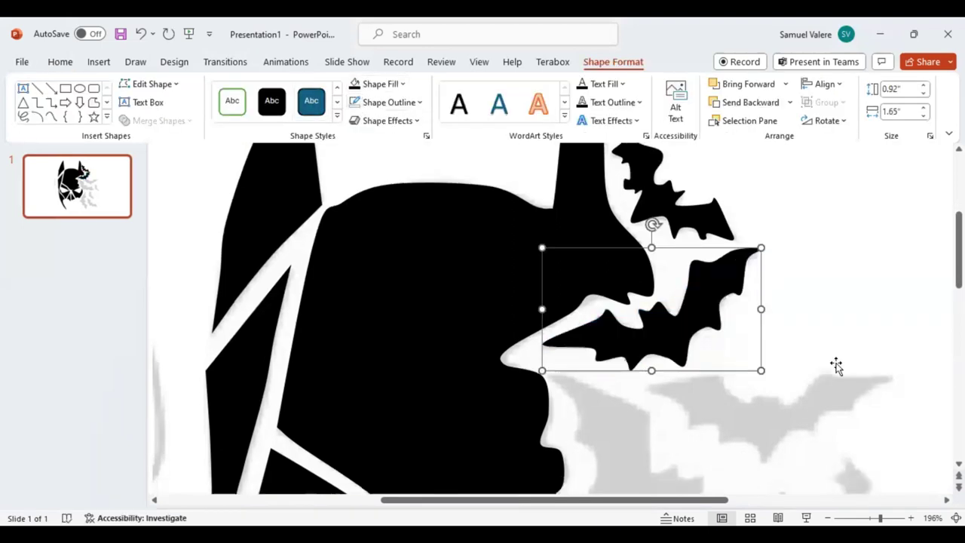
Trace the wide bat right of the mask's cheek as a closed freeform outline
scroll(775, 370, down, 3)
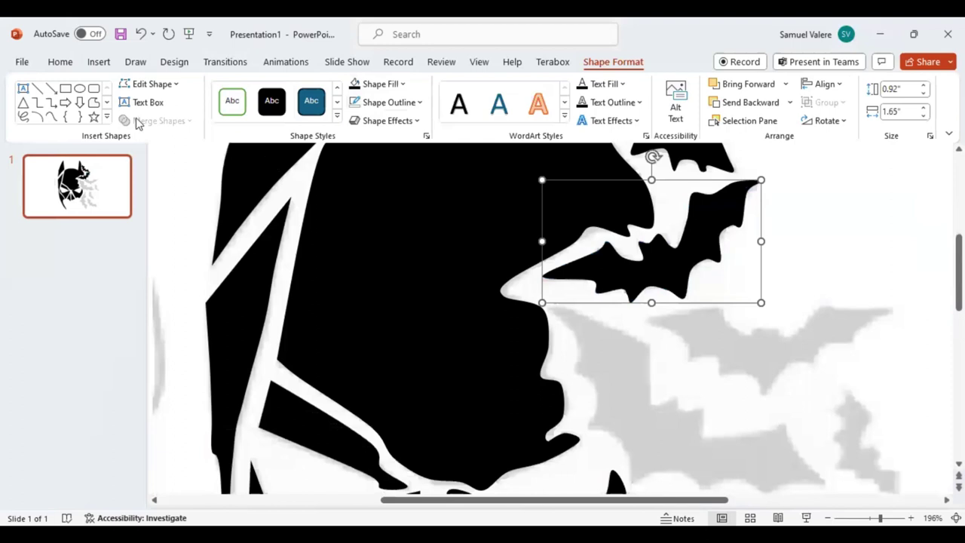
click(49, 117)
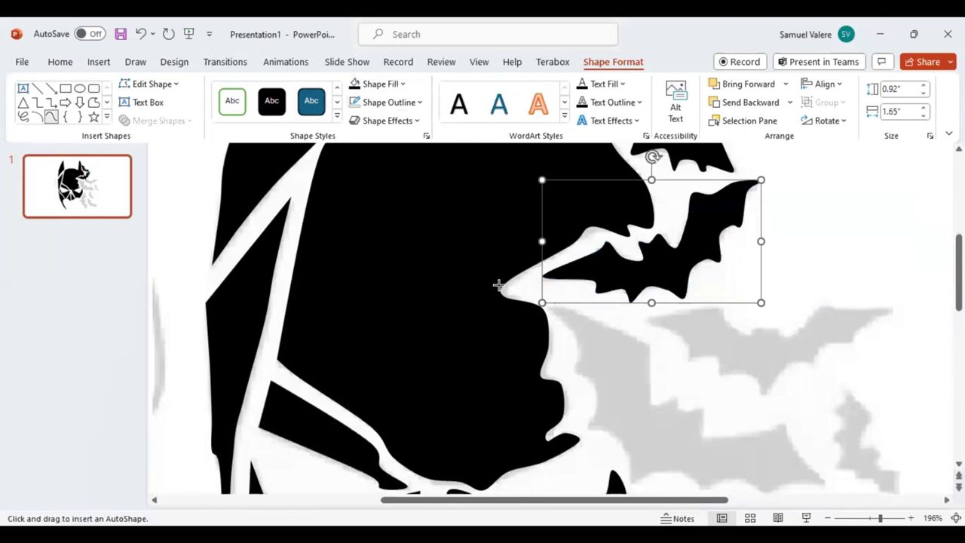
click(648, 317)
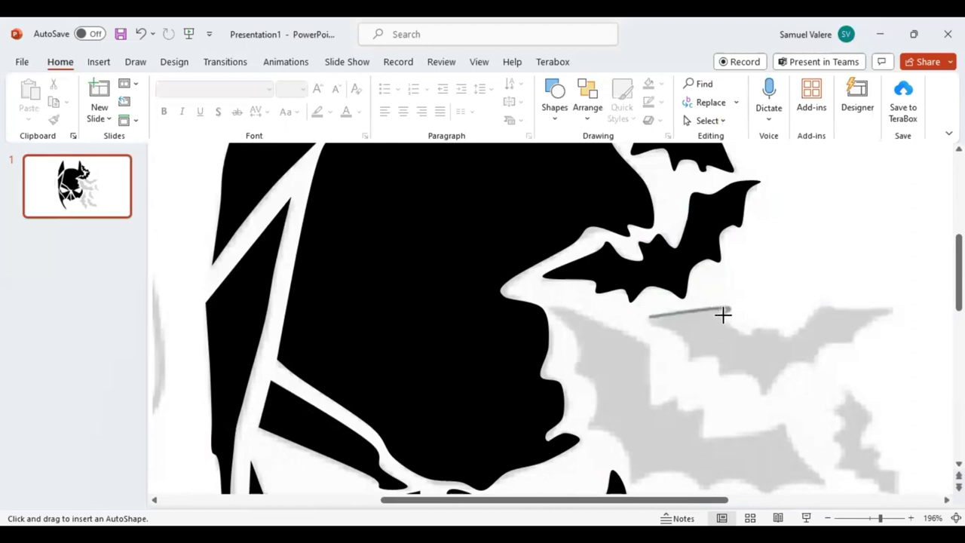
drag(722, 315, 750, 333)
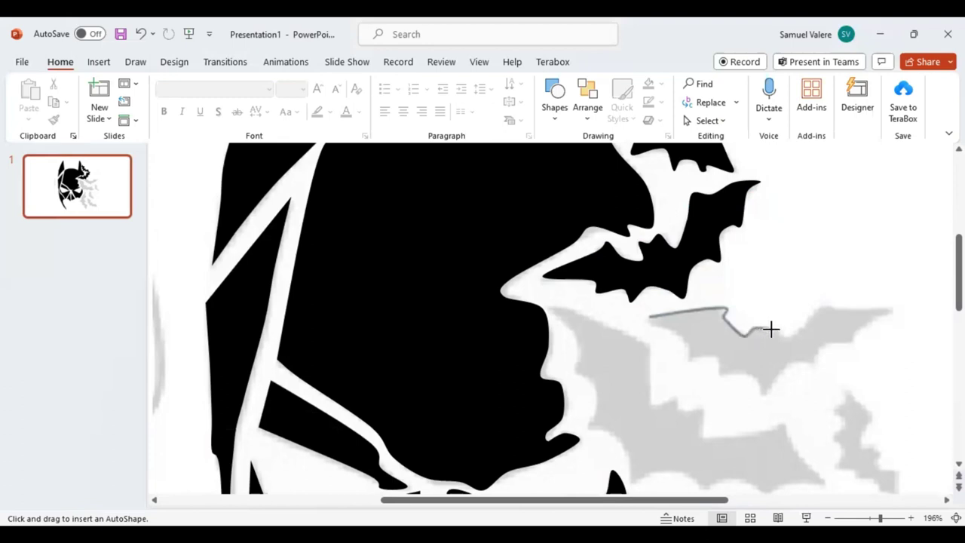
mouse_move(758, 327)
mouse_down()
mouse_move(797, 330)
mouse_move(826, 304)
mouse_move(887, 305)
mouse_move(852, 341)
mouse_move(824, 339)
mouse_move(813, 365)
mouse_move(784, 362)
mouse_move(765, 394)
mouse_move(754, 378)
mouse_move(713, 374)
mouse_move(715, 356)
mouse_move(685, 360)
mouse_move(676, 330)
mouse_move(646, 321)
mouse_up()
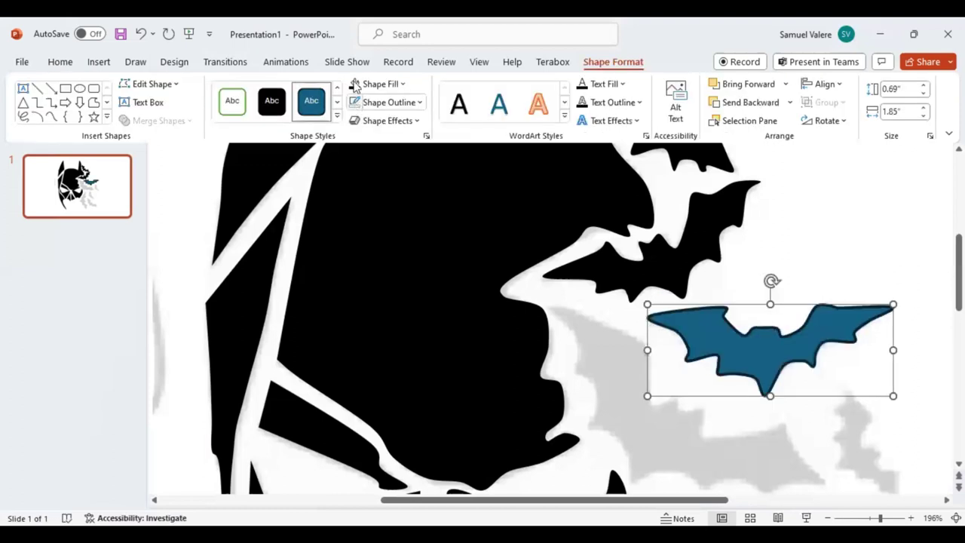
Fill the wide 0.69" × 1.85" bat solid black
click(355, 84)
scroll(628, 287, down, 1)
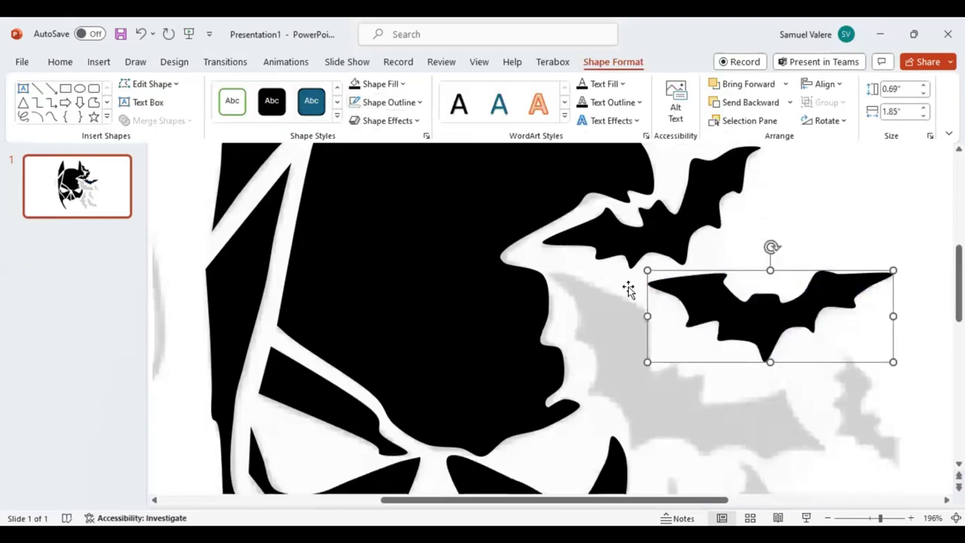
scroll(628, 287, down, 1)
click(52, 118)
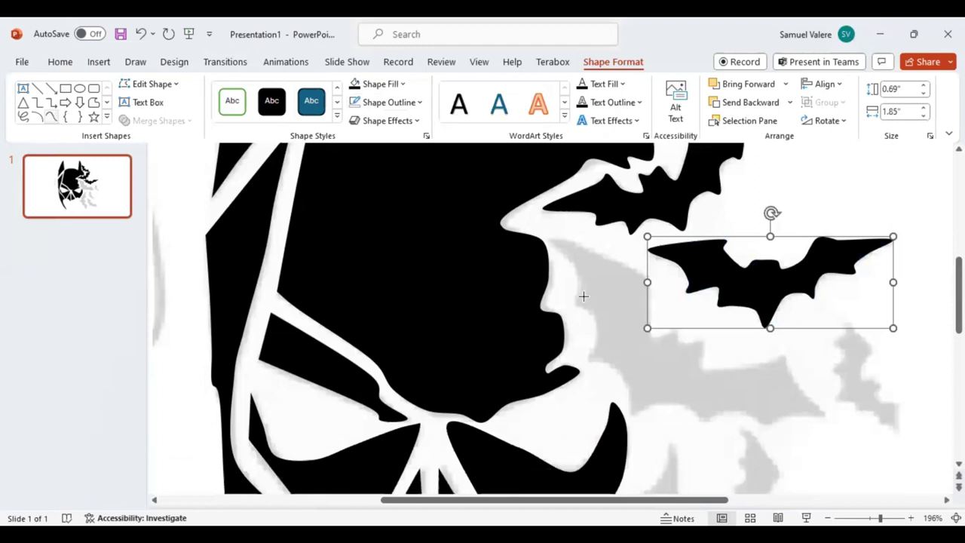
Trace the large bat below the others as a closed freeform and fill it black (1.42" × 2.09")
click(546, 239)
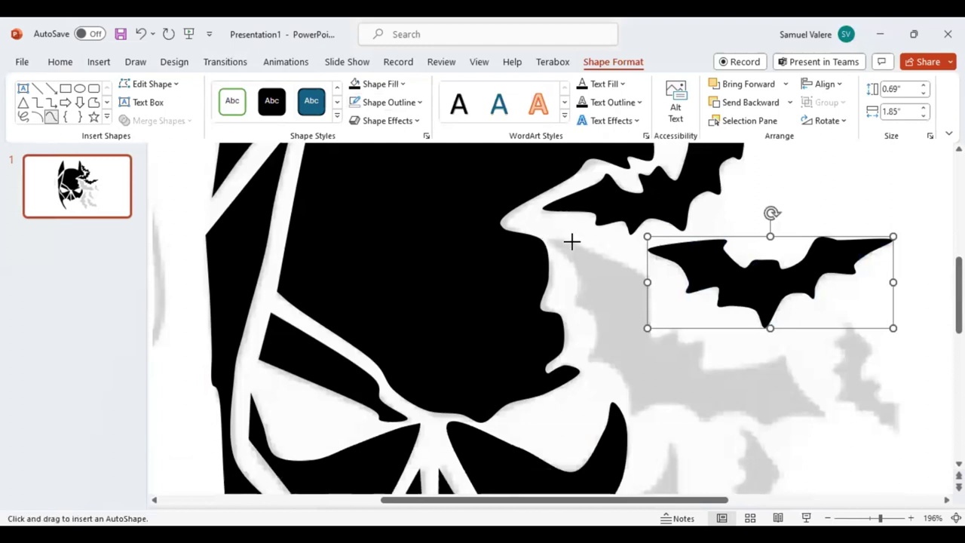
drag(621, 261, 651, 279)
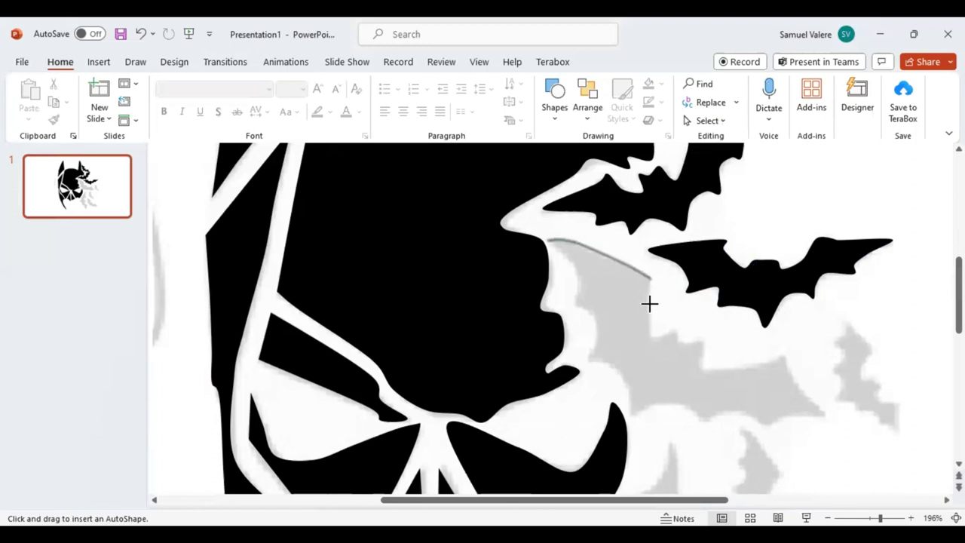
mouse_move(651, 279)
mouse_down()
mouse_move(650, 339)
mouse_move(669, 327)
mouse_move(686, 343)
mouse_move(700, 339)
mouse_move(700, 367)
mouse_move(710, 368)
mouse_move(749, 369)
mouse_move(779, 351)
mouse_move(824, 412)
mouse_move(769, 424)
mouse_move(732, 409)
mouse_move(707, 420)
mouse_move(681, 402)
mouse_move(641, 403)
mouse_move(633, 416)
mouse_move(620, 370)
mouse_move(582, 360)
mouse_up()
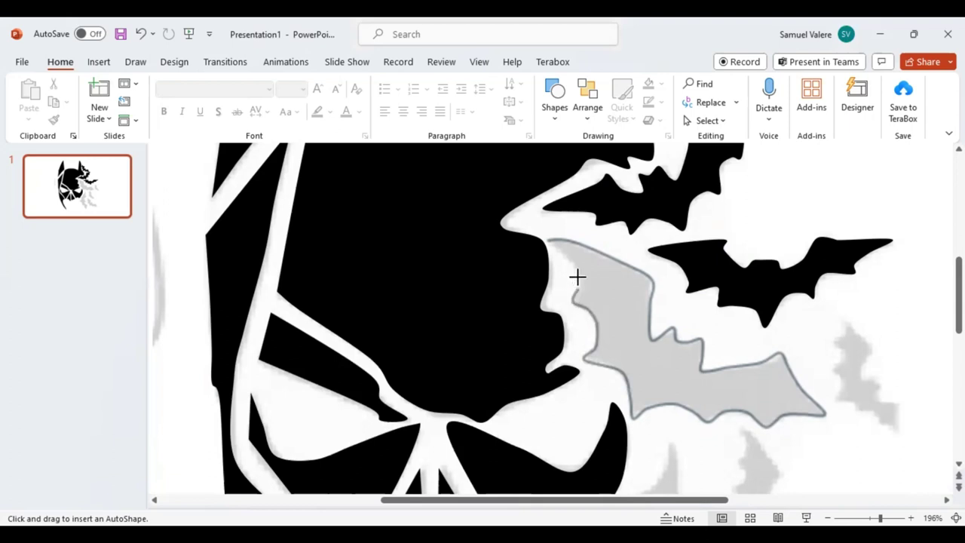
mouse_move(577, 287)
mouse_down()
mouse_move(574, 261)
mouse_move(551, 242)
mouse_up()
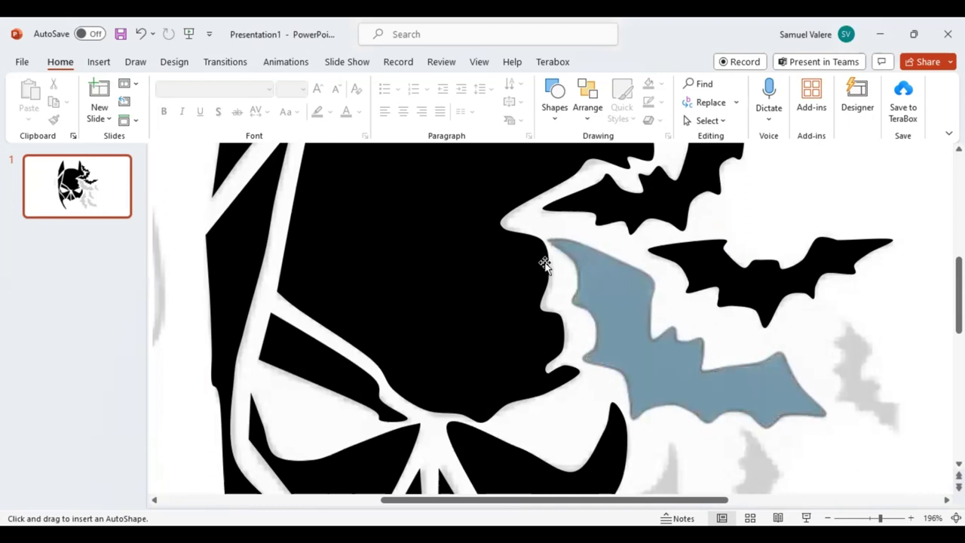
click(544, 264)
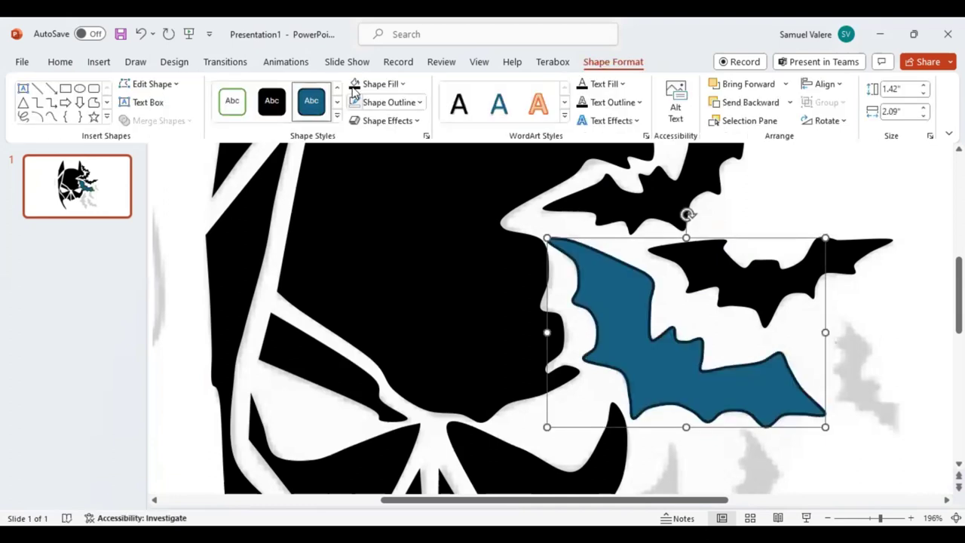
click(354, 85)
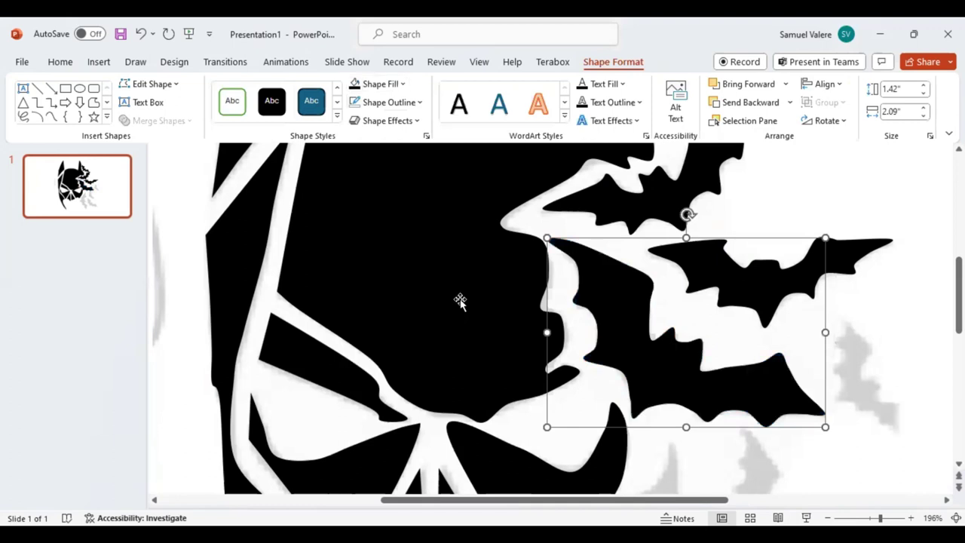
Trace the small pale bat at far right as a 0.86" × 0.51" freeform with no outline
click(51, 117)
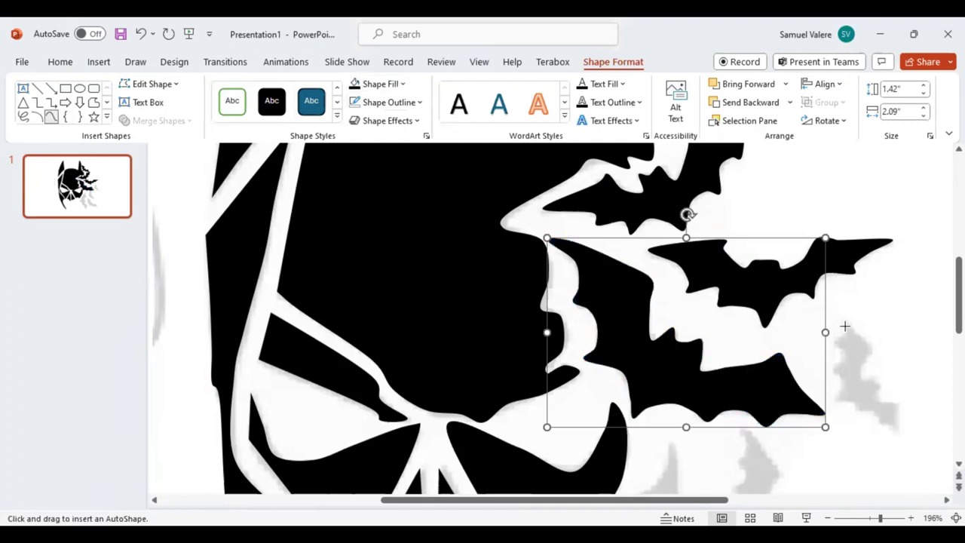
mouse_move(844, 320)
mouse_down()
mouse_move(870, 349)
mouse_move(863, 381)
mouse_move(878, 381)
mouse_move(891, 429)
mouse_up()
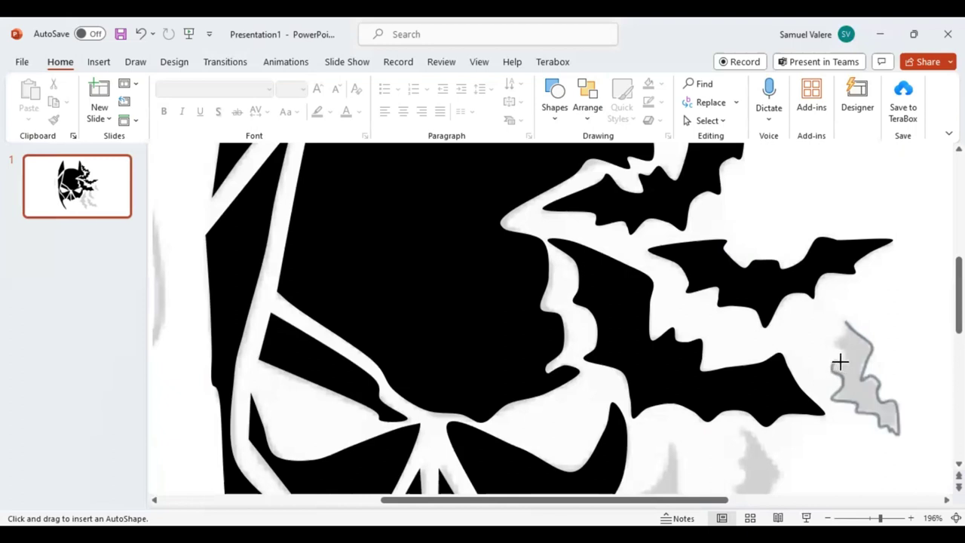
click(842, 323)
click(358, 106)
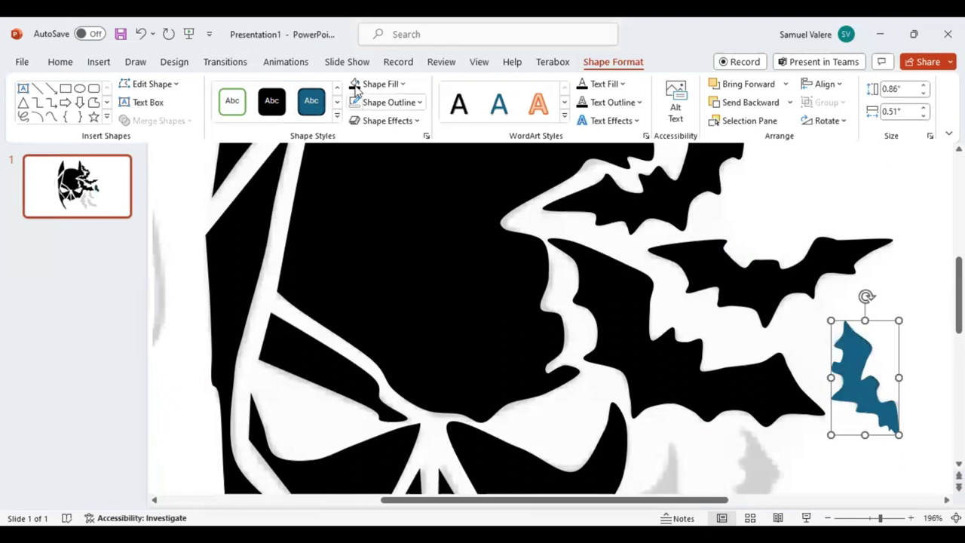
Fill the small far-right bat solid black
click(357, 89)
scroll(734, 315, down, 3)
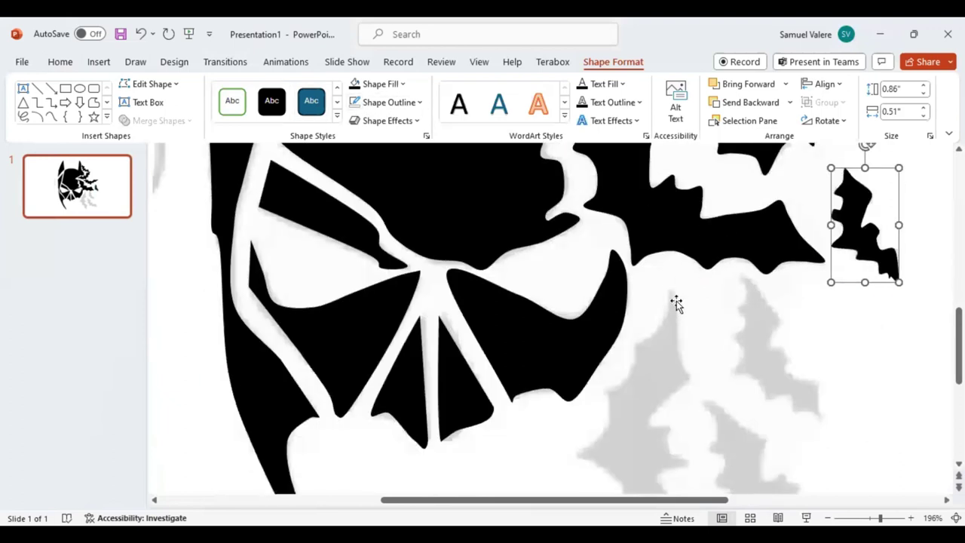
scroll(222, 241, down, 1)
Trace the pale bat beneath the far-right one as a closed freeform shape
click(51, 118)
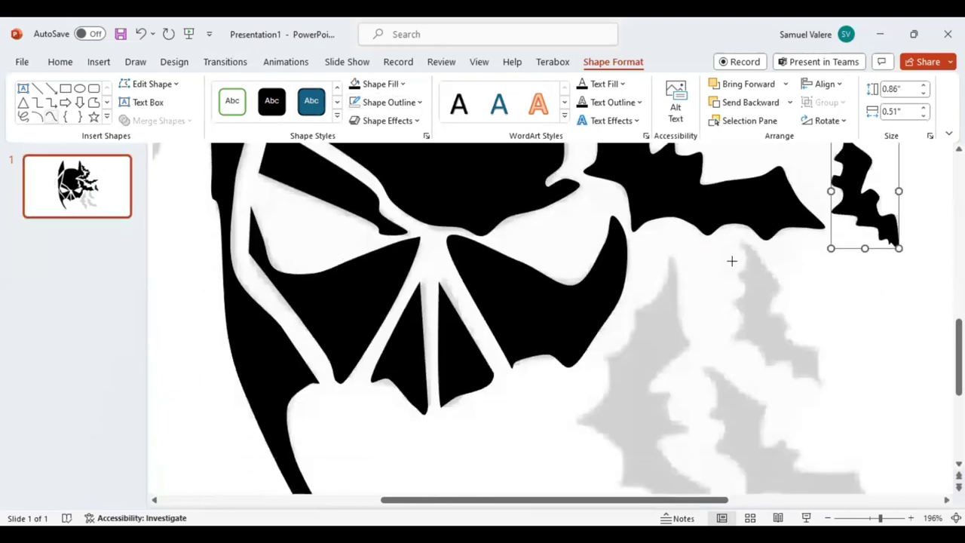
mouse_move(739, 238)
mouse_down()
mouse_move(741, 318)
mouse_move(729, 335)
mouse_move(755, 342)
mouse_move(763, 368)
mouse_move(781, 361)
mouse_move(792, 379)
mouse_move(801, 372)
mouse_move(818, 385)
mouse_move(816, 347)
mouse_move(781, 338)
mouse_move(784, 313)
mouse_up()
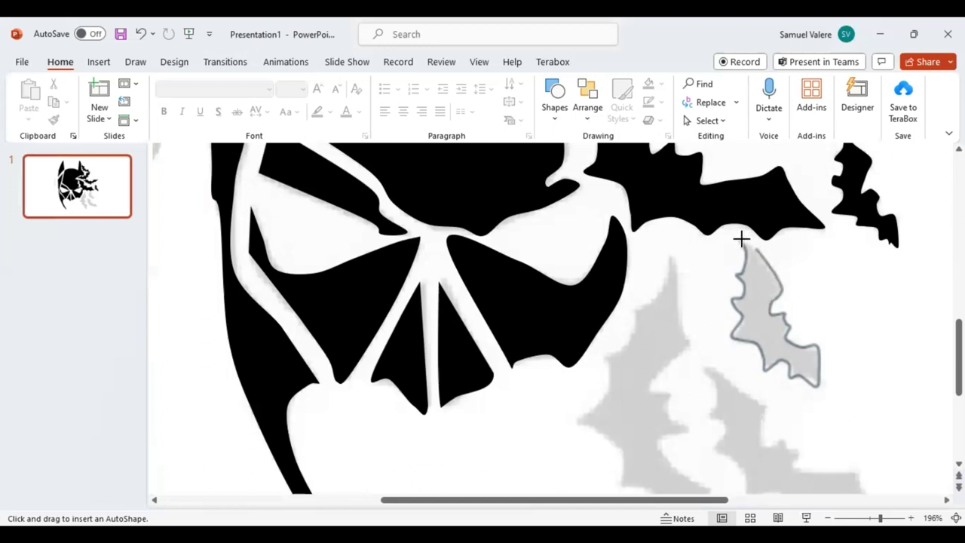
click(741, 239)
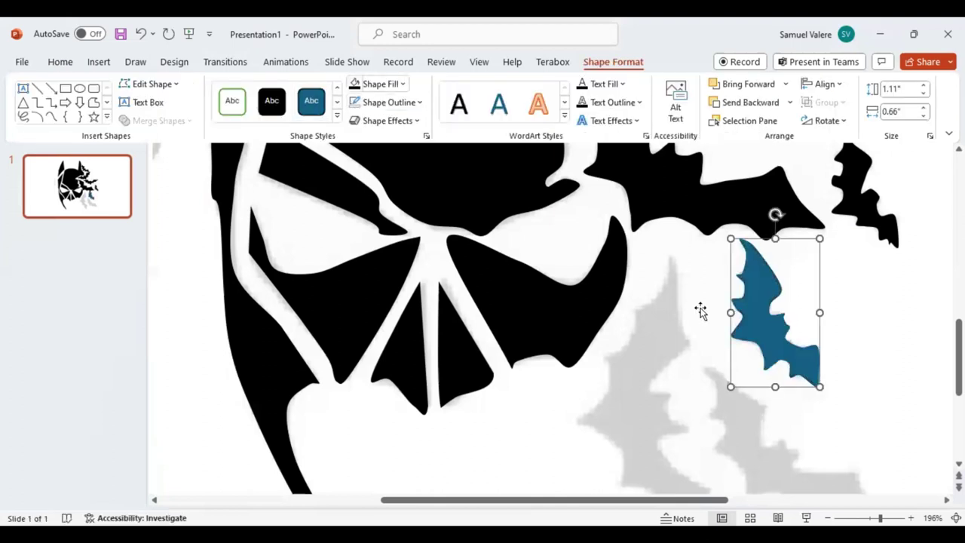
scroll(644, 294, down, 2)
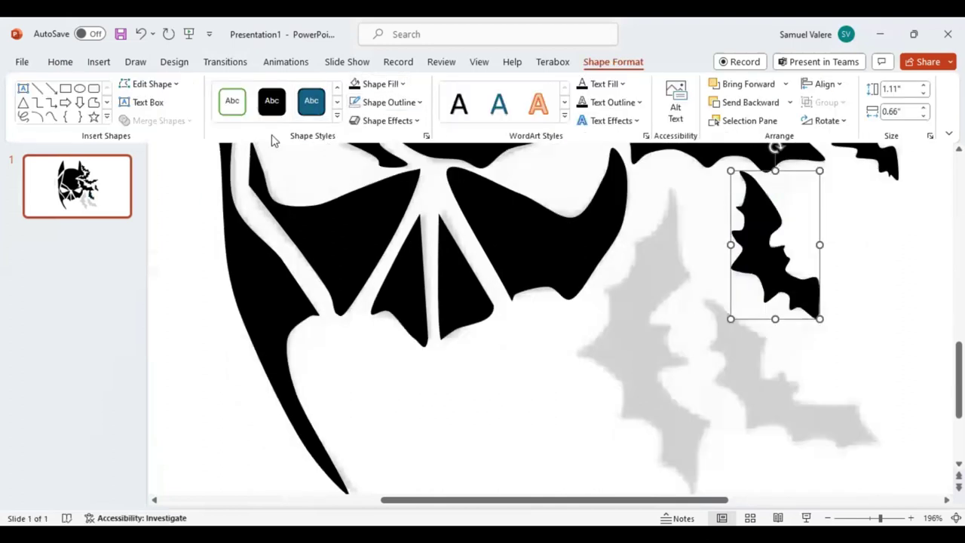
Trace the tall bat beside the mask's jaw as a closed 2.38" × 1.01" freeform shape
click(51, 117)
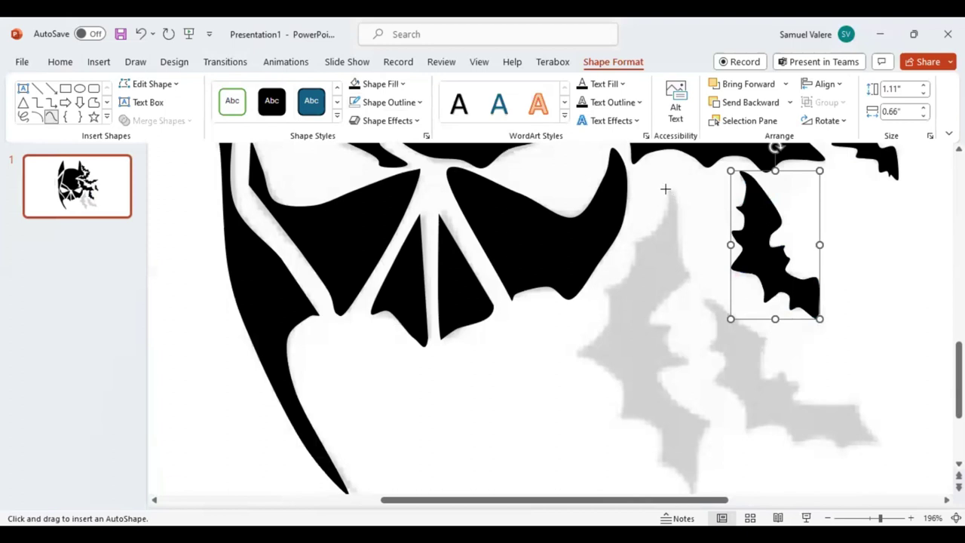
mouse_move(669, 186)
mouse_down()
mouse_move(644, 238)
mouse_move(631, 240)
mouse_move(634, 256)
mouse_move(604, 286)
mouse_move(603, 329)
mouse_move(575, 349)
mouse_move(617, 378)
mouse_move(618, 416)
mouse_move(655, 417)
mouse_move(659, 461)
mouse_move(692, 495)
mouse_up()
scroll(731, 343, down, 1)
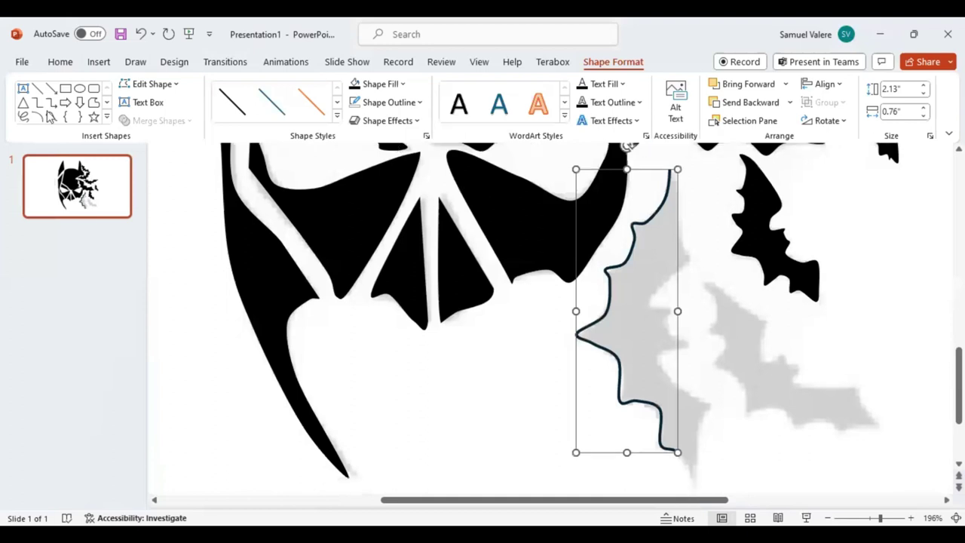
click(50, 118)
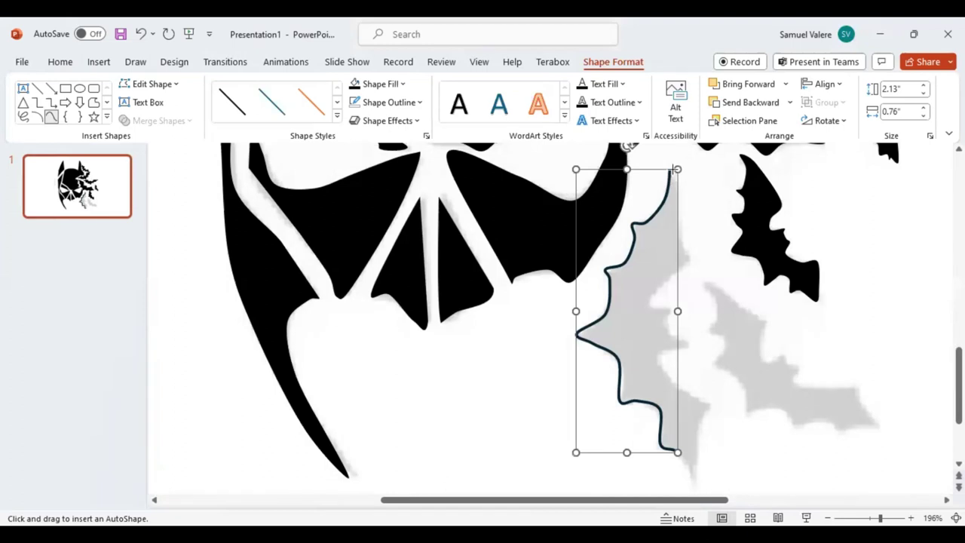
drag(673, 170, 681, 241)
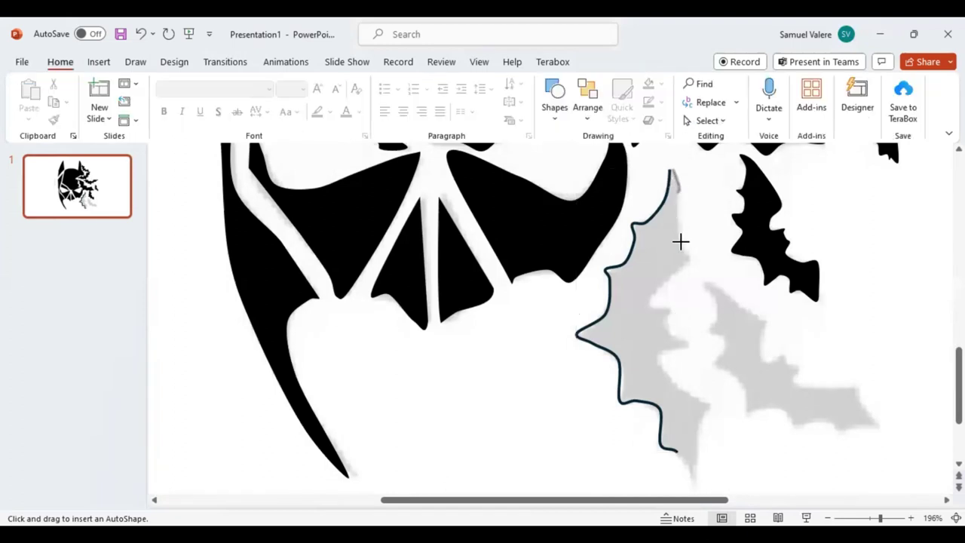
mouse_move(680, 241)
mouse_down()
mouse_move(690, 258)
mouse_move(673, 274)
mouse_move(667, 316)
mouse_move(687, 342)
mouse_up()
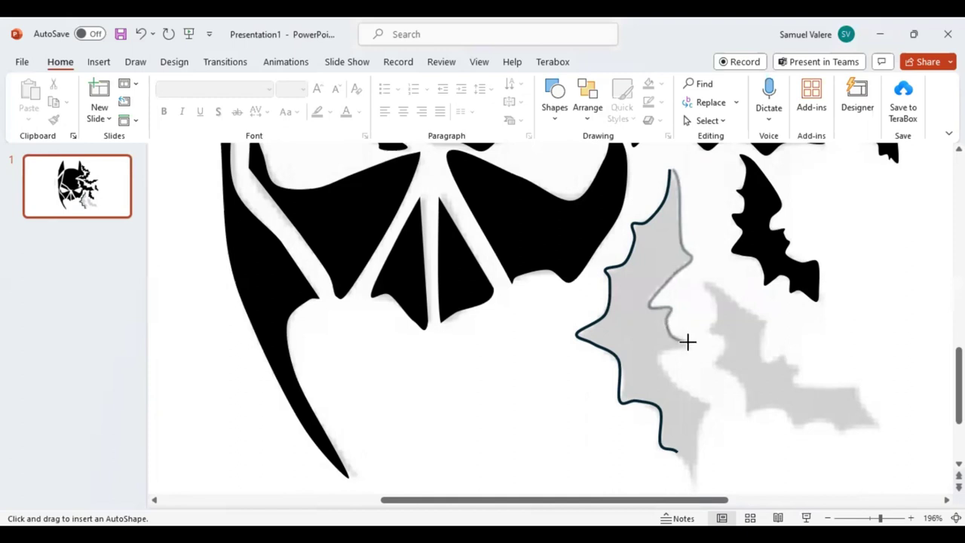
mouse_move(687, 342)
mouse_down()
mouse_move(659, 350)
mouse_move(700, 422)
mouse_move(687, 465)
mouse_move(662, 446)
mouse_move(656, 405)
mouse_move(626, 401)
mouse_up()
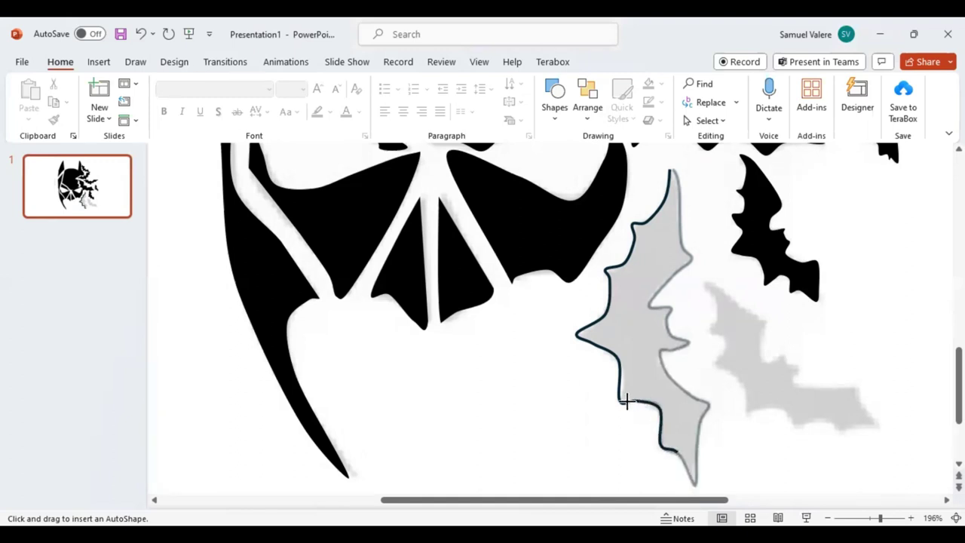
mouse_move(626, 401)
mouse_down()
mouse_move(617, 371)
mouse_move(578, 335)
mouse_up()
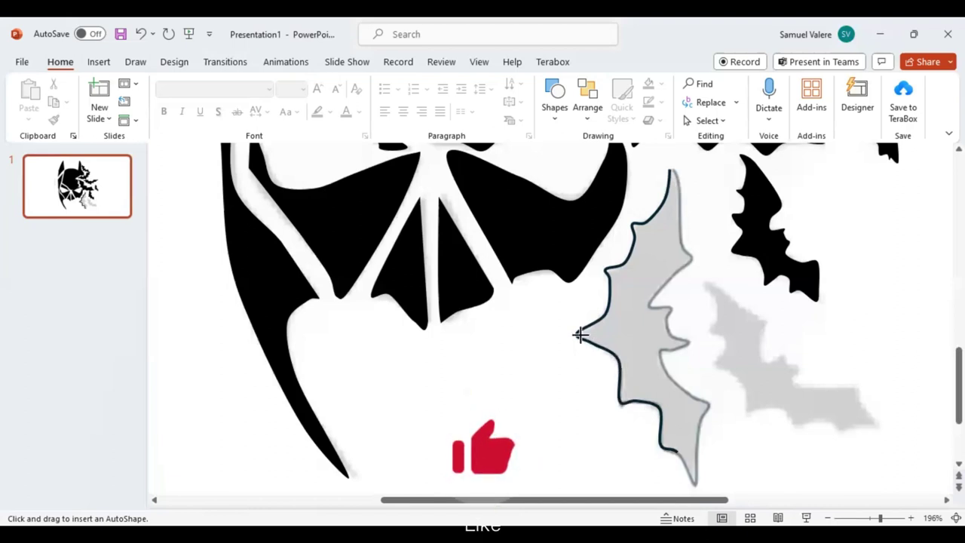
mouse_move(578, 335)
mouse_down()
mouse_move(601, 318)
mouse_move(605, 269)
mouse_move(670, 172)
mouse_up()
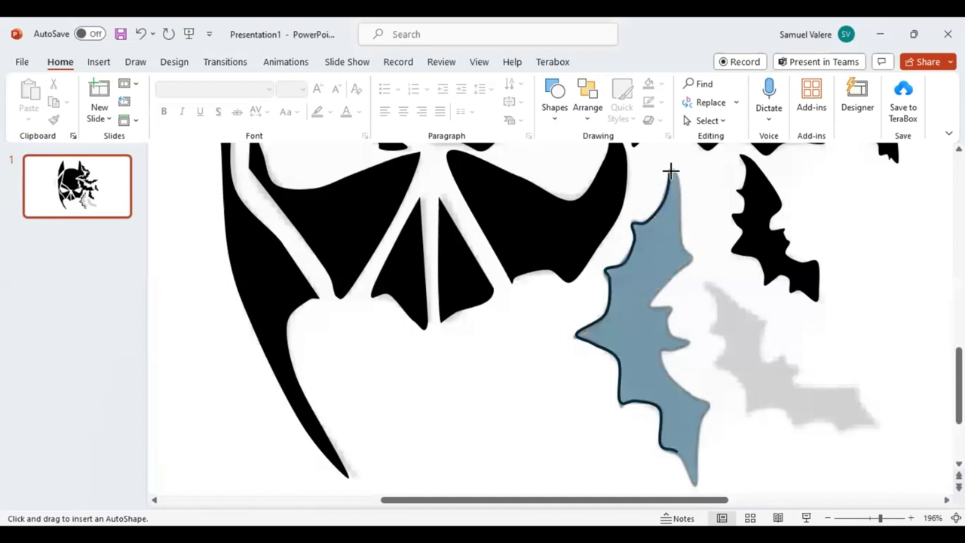
click(670, 172)
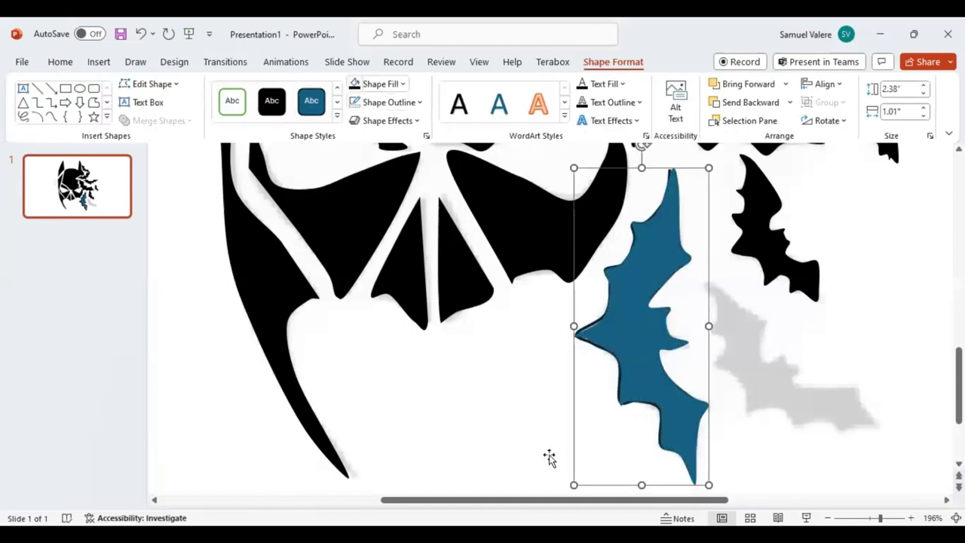
Fill the tall jaw-side bat black and trace the last grey bat with a Scribble shape
click(580, 326)
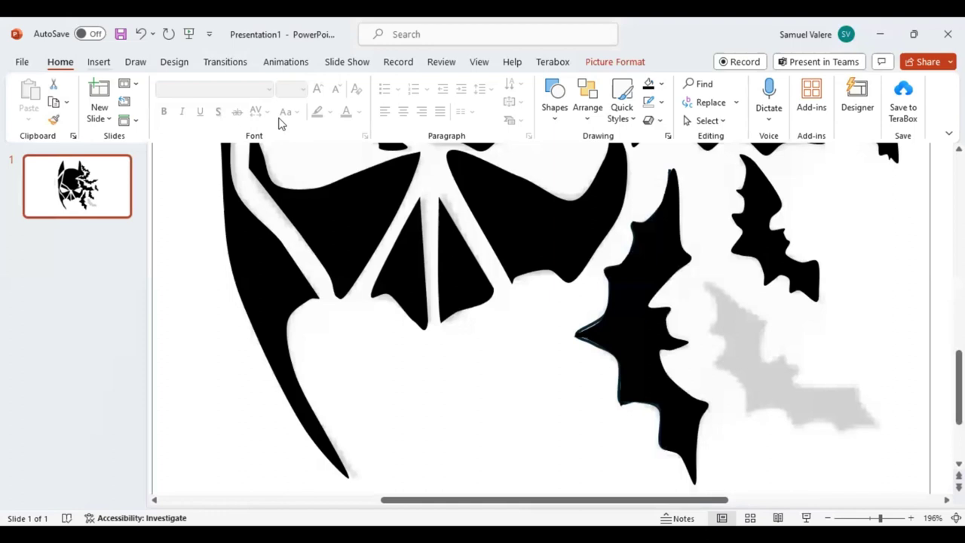
key(alt+n)
click(282, 105)
click(422, 188)
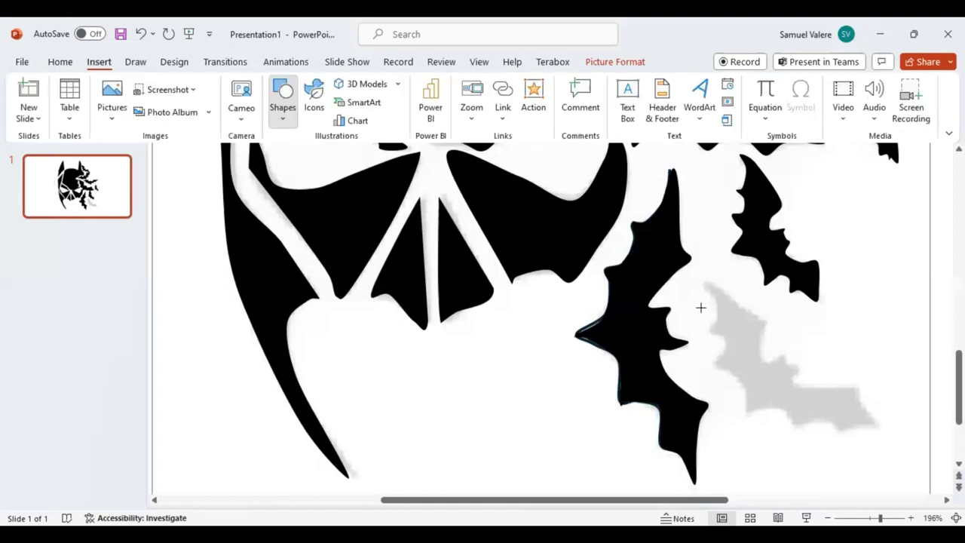
mouse_move(704, 284)
mouse_down()
mouse_move(706, 326)
mouse_move(758, 412)
mouse_move(791, 426)
mouse_move(877, 427)
mouse_move(857, 387)
mouse_move(790, 381)
mouse_move(785, 357)
mouse_move(762, 362)
mouse_move(759, 317)
mouse_move(706, 282)
mouse_up()
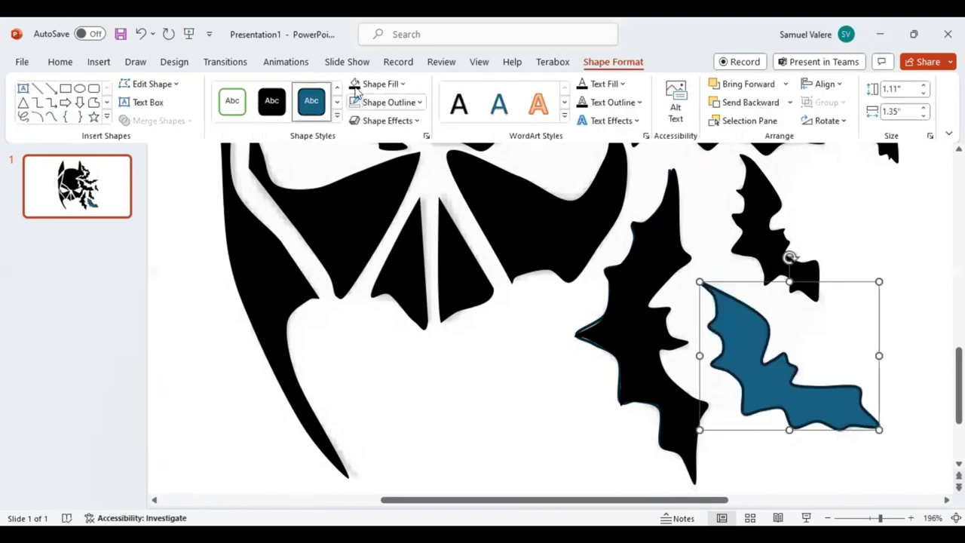
Remove the new bat's outline, undo the leftover stray stroke, and set the bat in place
click(356, 101)
drag(641, 356, 704, 348)
click(585, 339)
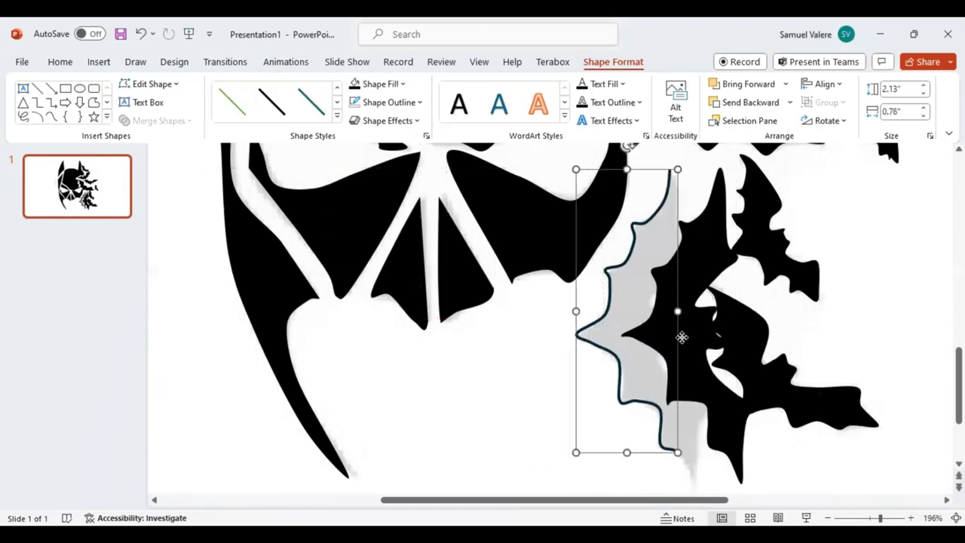
key(ctrl+z)
key(ctrl+z)
drag(643, 337, 635, 338)
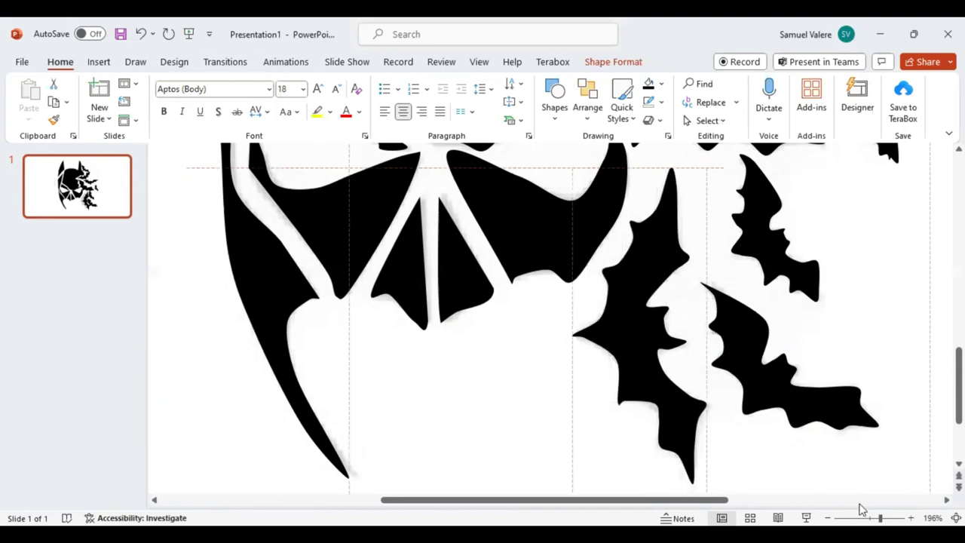
Shrink the faded Bat reference picture to a thumbnail in the slide's top-right corner
click(859, 518)
ctrl+scroll(822, 486, down, 4)
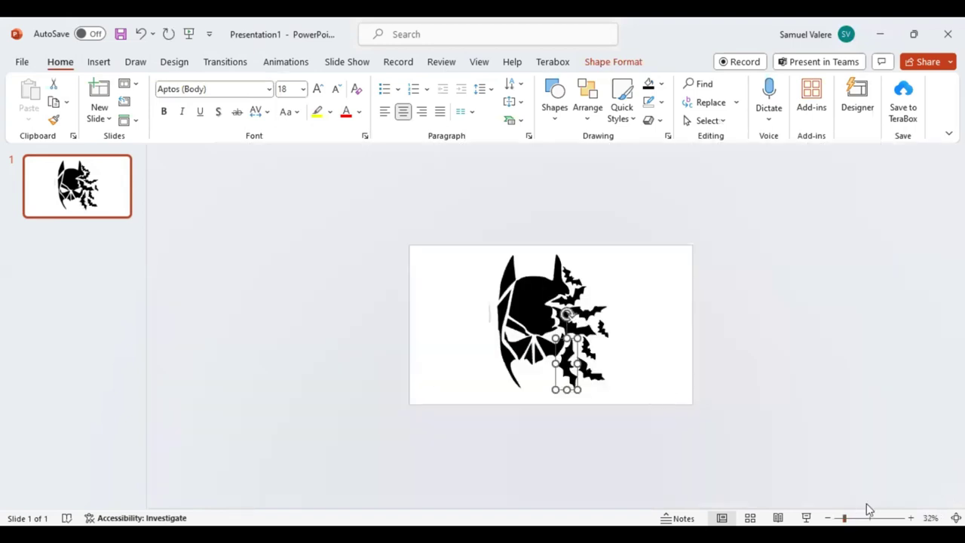
ctrl+scroll(867, 506, up, 6)
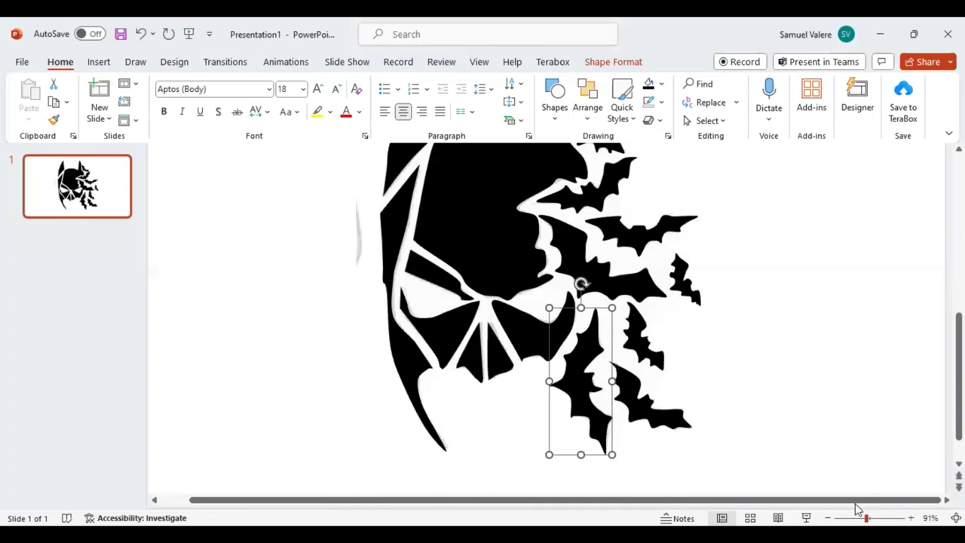
ctrl+scroll(621, 220, down, 3)
click(621, 220)
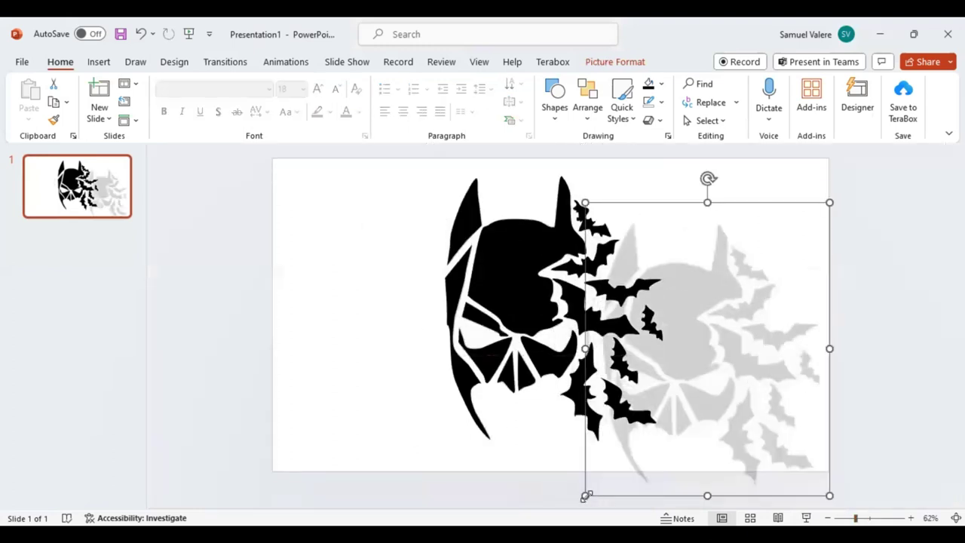
drag(585, 499, 774, 290)
mouse_move(786, 243)
mouse_down()
mouse_move(786, 231)
mouse_move(786, 246)
mouse_up()
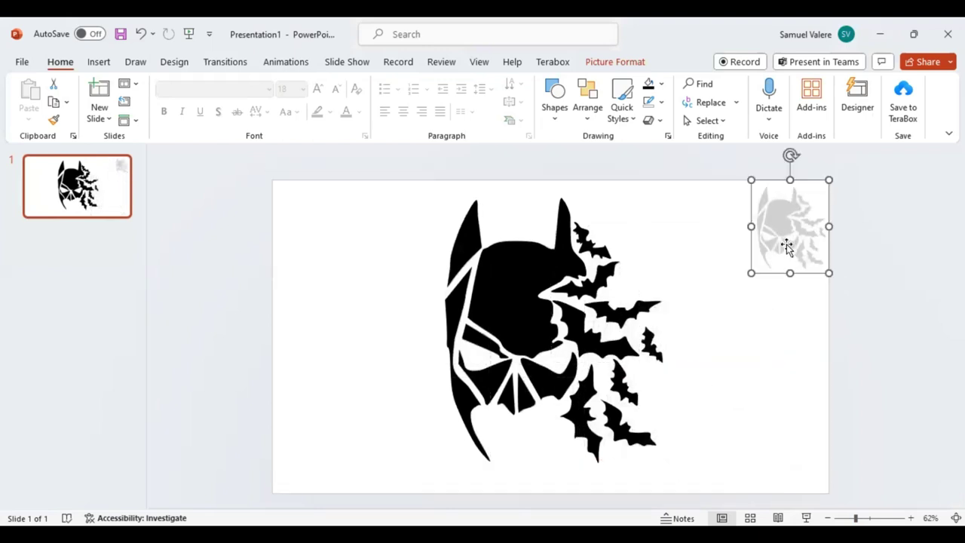